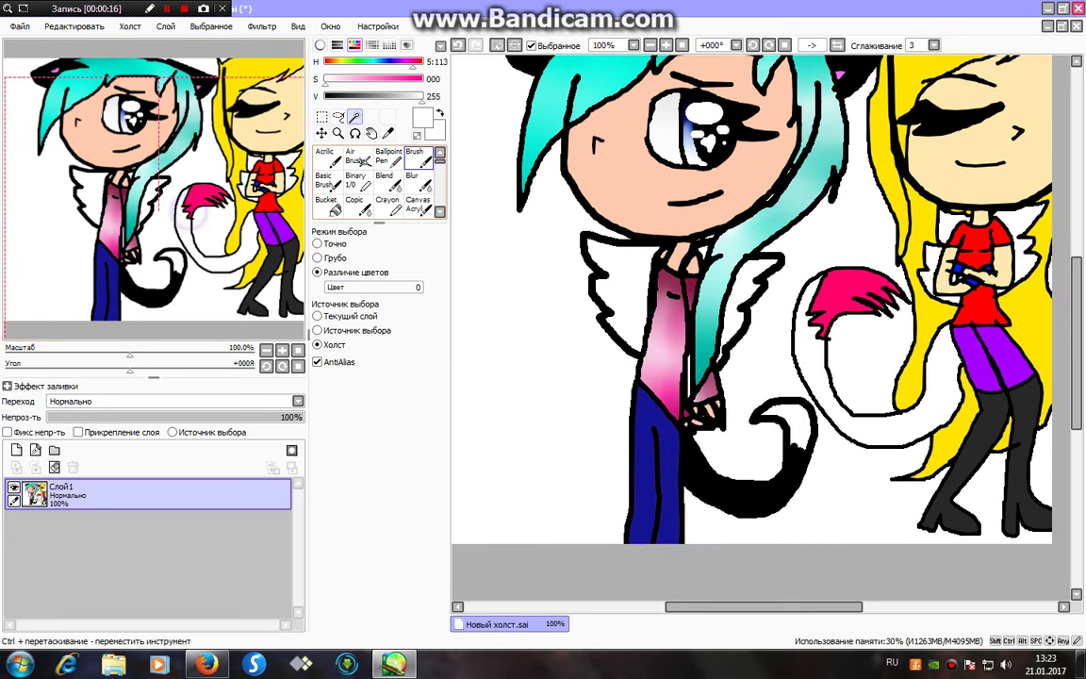
- Shade the teal-haired character's selected trousers with black using the Binary tool at size 25, and blur the shading at size 30
click(356, 182)
right_click(650, 410)
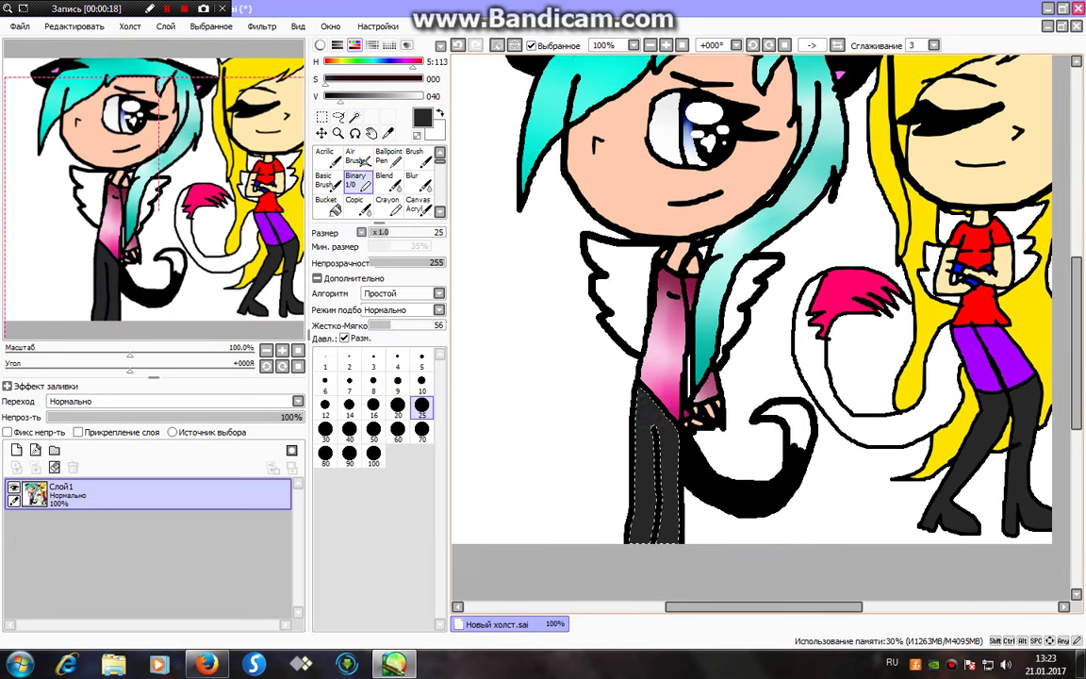
click(495, 46)
drag(344, 97, 298, 90)
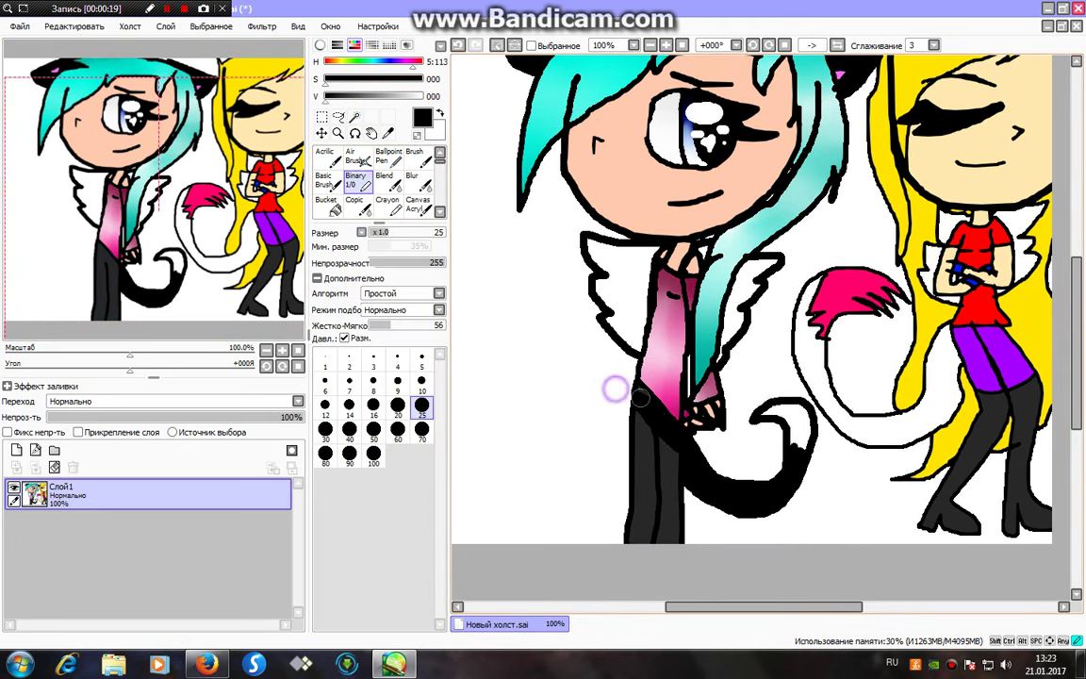
click(415, 155)
click(412, 179)
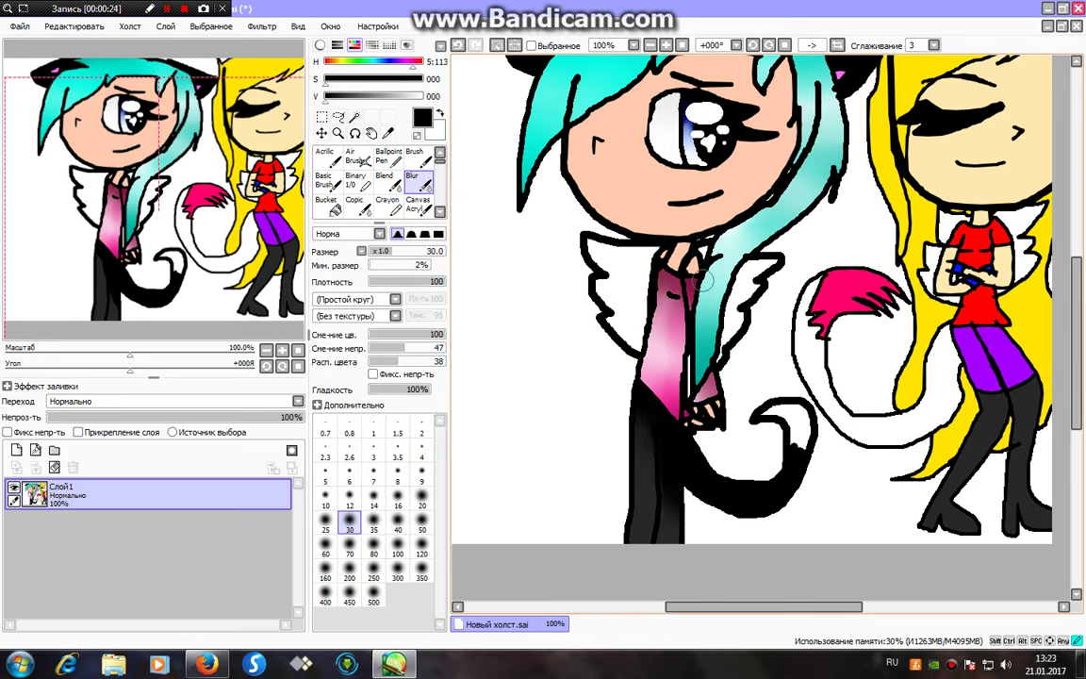
- Paint white Binary highlights on the teal-haired character's trousers and blur them into the dark fabric
click(355, 179)
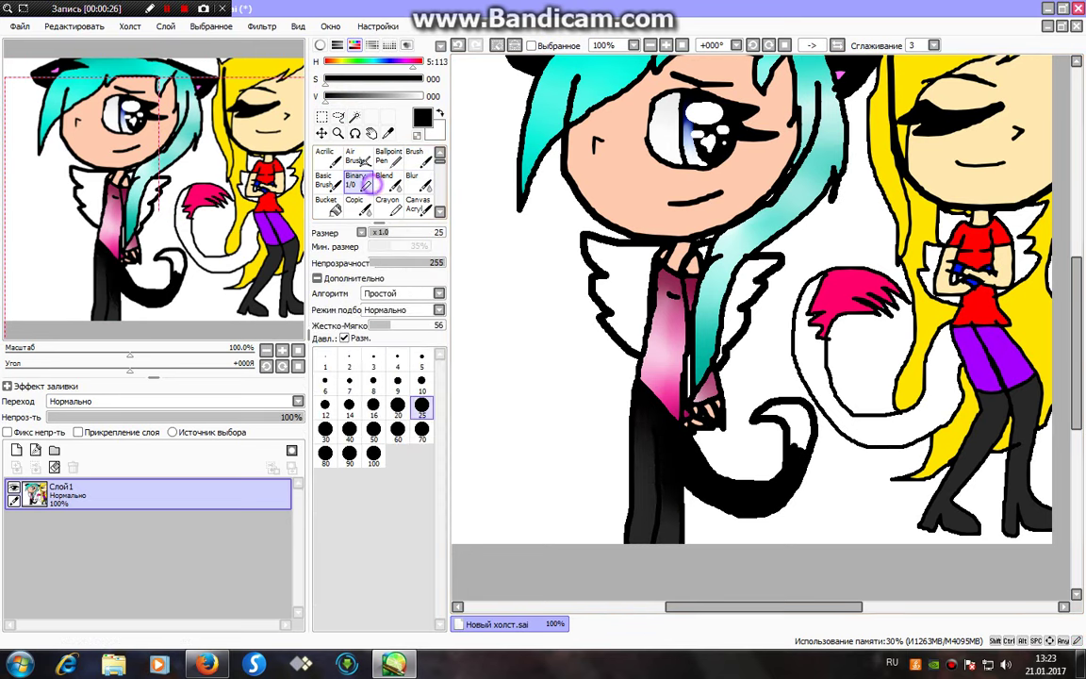
drag(325, 96, 422, 97)
drag(638, 478, 655, 505)
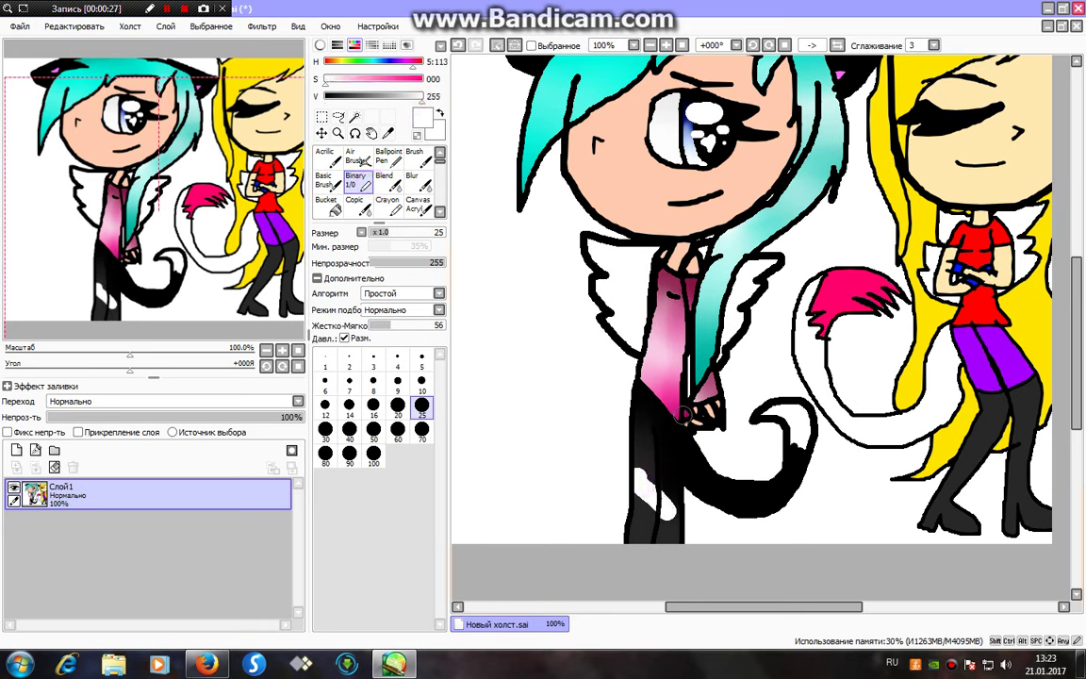
mouse_move(671, 431)
mouse_down()
mouse_move(655, 459)
mouse_move(662, 497)
mouse_move(730, 488)
mouse_move(652, 514)
mouse_up()
click(416, 182)
mouse_move(671, 501)
mouse_down()
mouse_move(641, 527)
mouse_move(657, 439)
mouse_move(652, 484)
mouse_up()
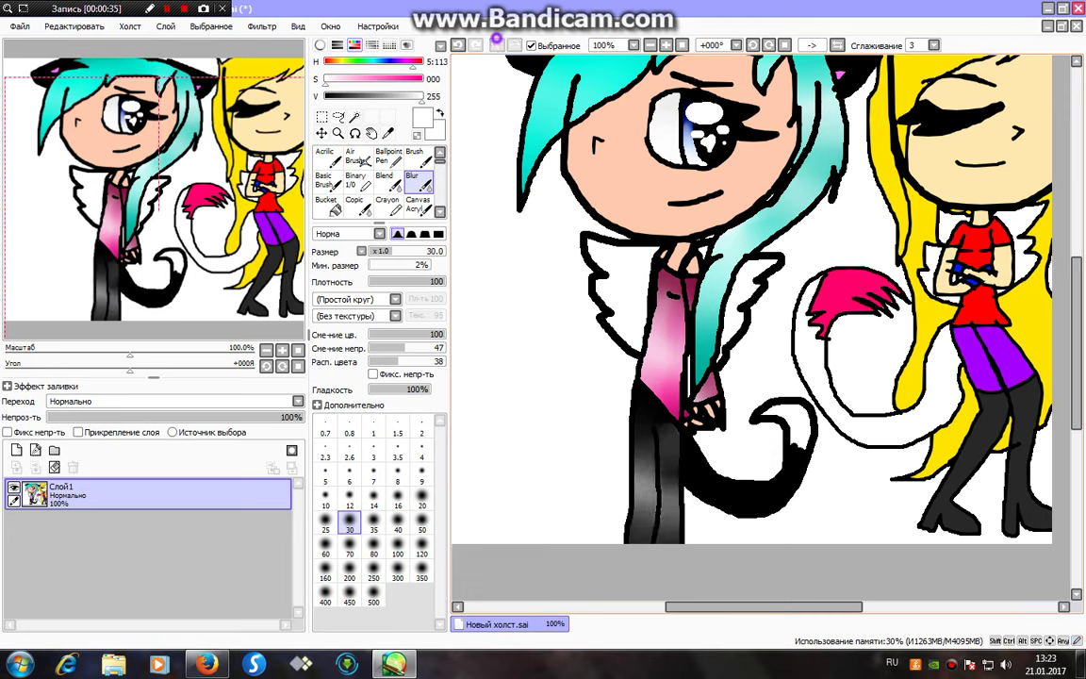
- Select all the yellow hair areas of the blonde character with the Magic Wand, including the strands beside the body and legs
click(355, 116)
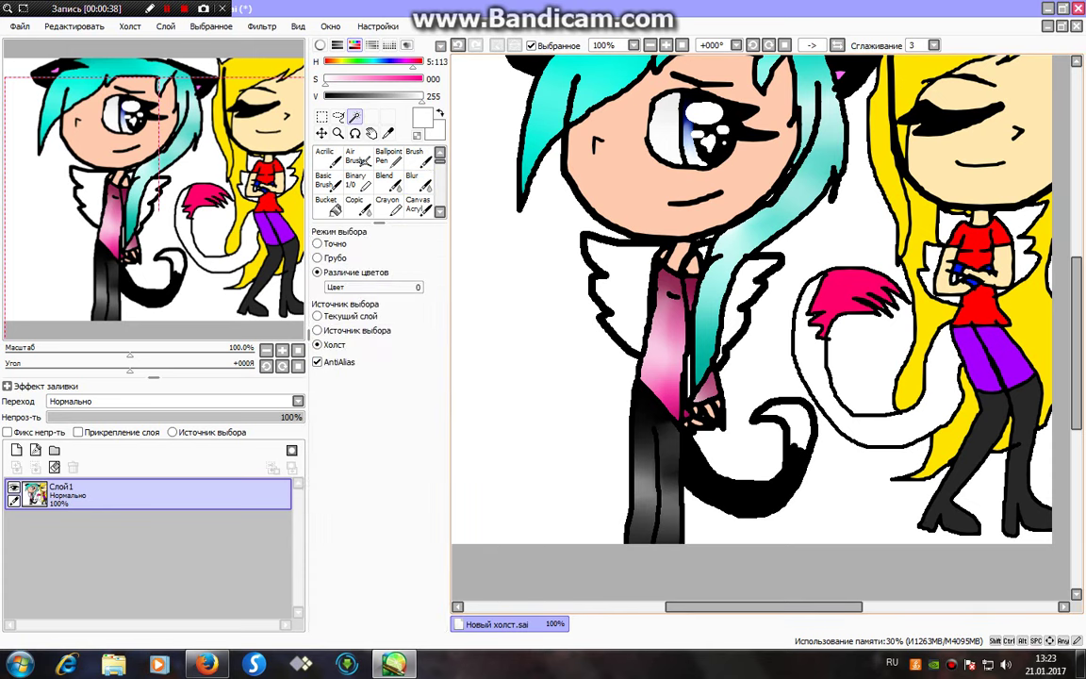
drag(74, 151, 181, 113)
click(703, 118)
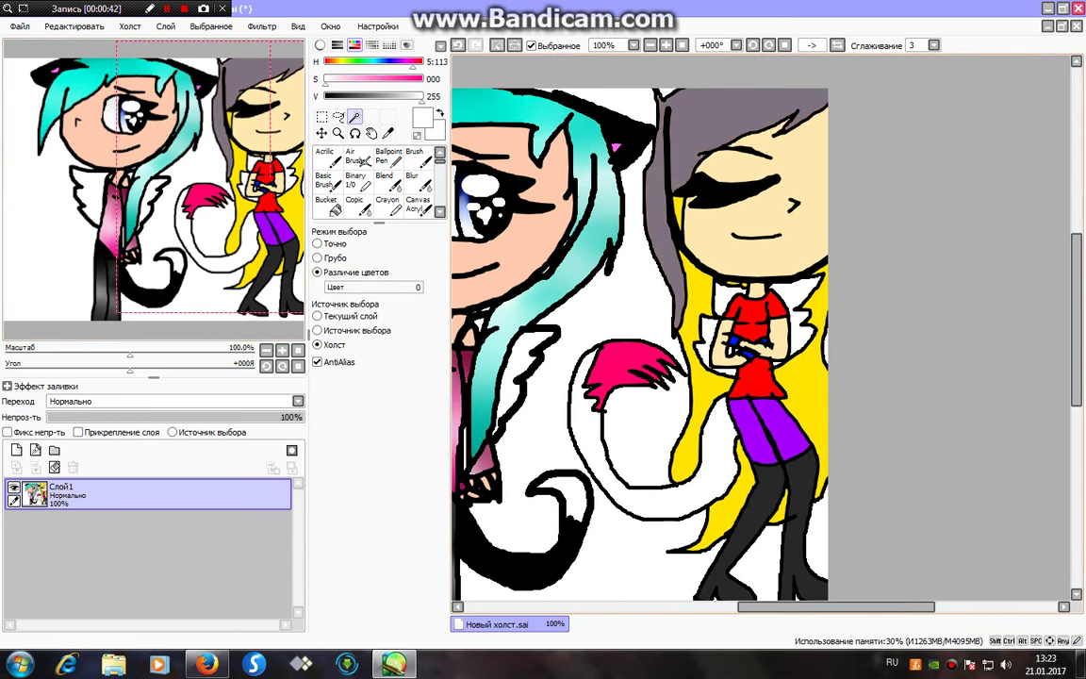
click(701, 289)
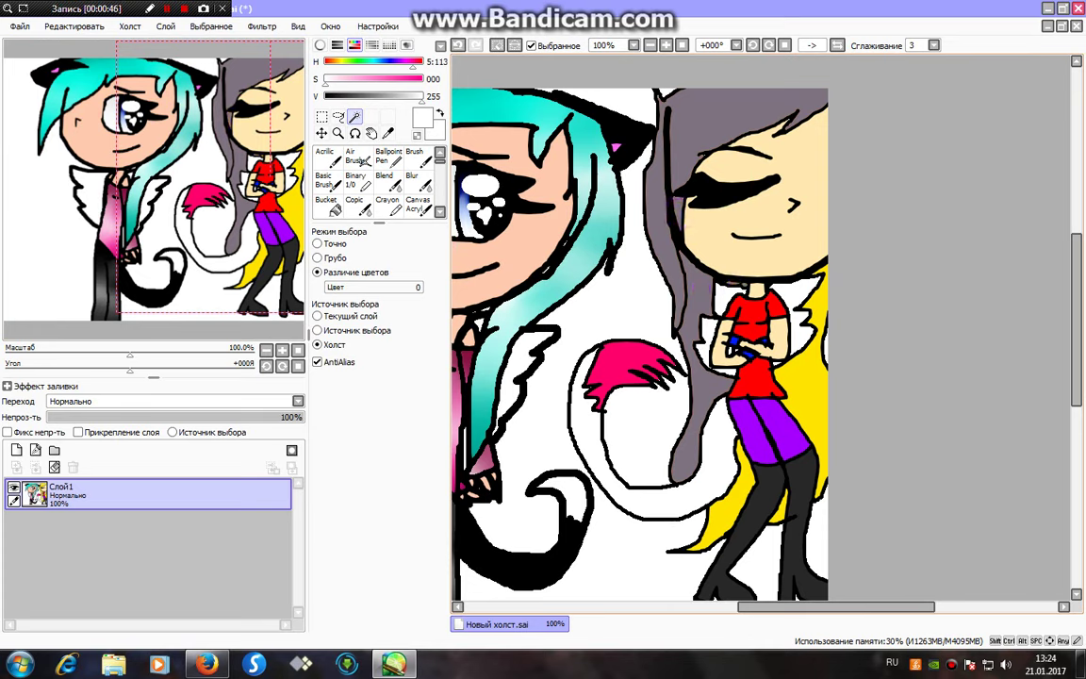
click(804, 391)
click(724, 505)
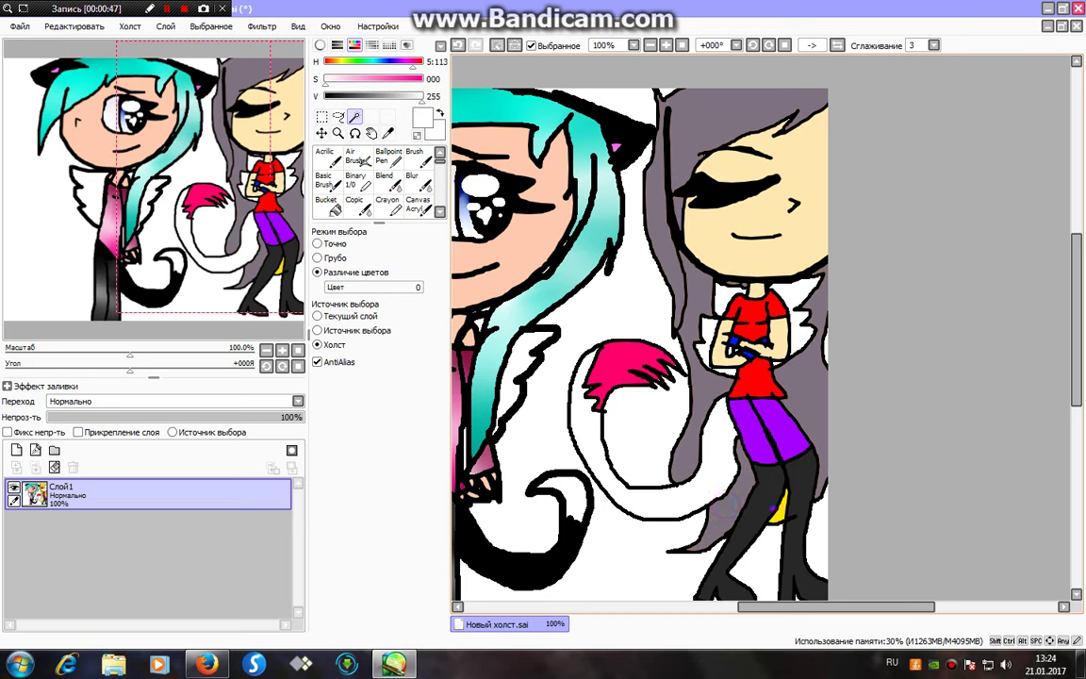
click(745, 513)
- Paint dark shadows on the blonde hair with size-25 Binary strokes, using its sampled yellow darkened to value 112
click(355, 179)
click(531, 45)
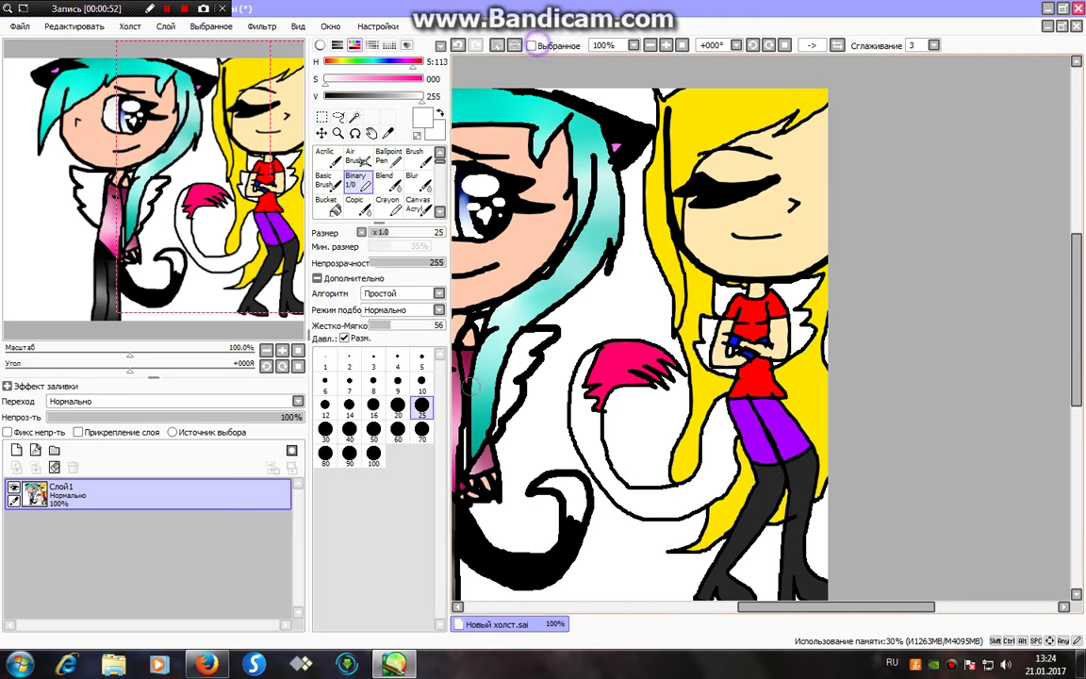
alt+click(661, 87)
click(367, 101)
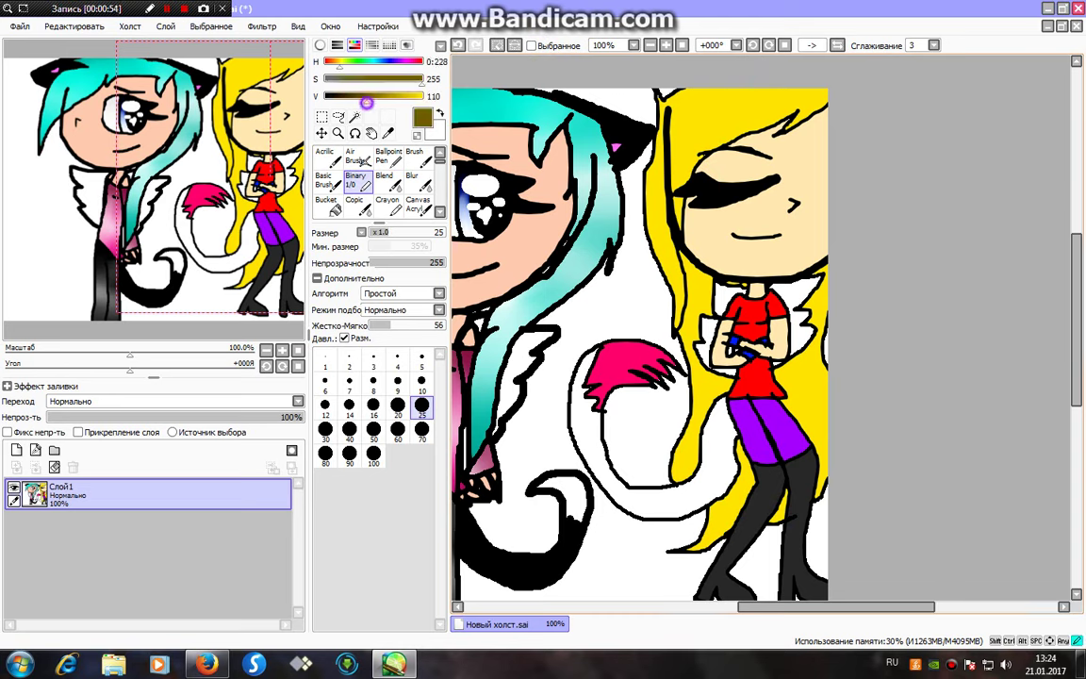
click(368, 101)
mouse_move(769, 132)
mouse_down()
mouse_move(822, 85)
mouse_move(688, 122)
mouse_move(671, 198)
mouse_move(697, 276)
mouse_up()
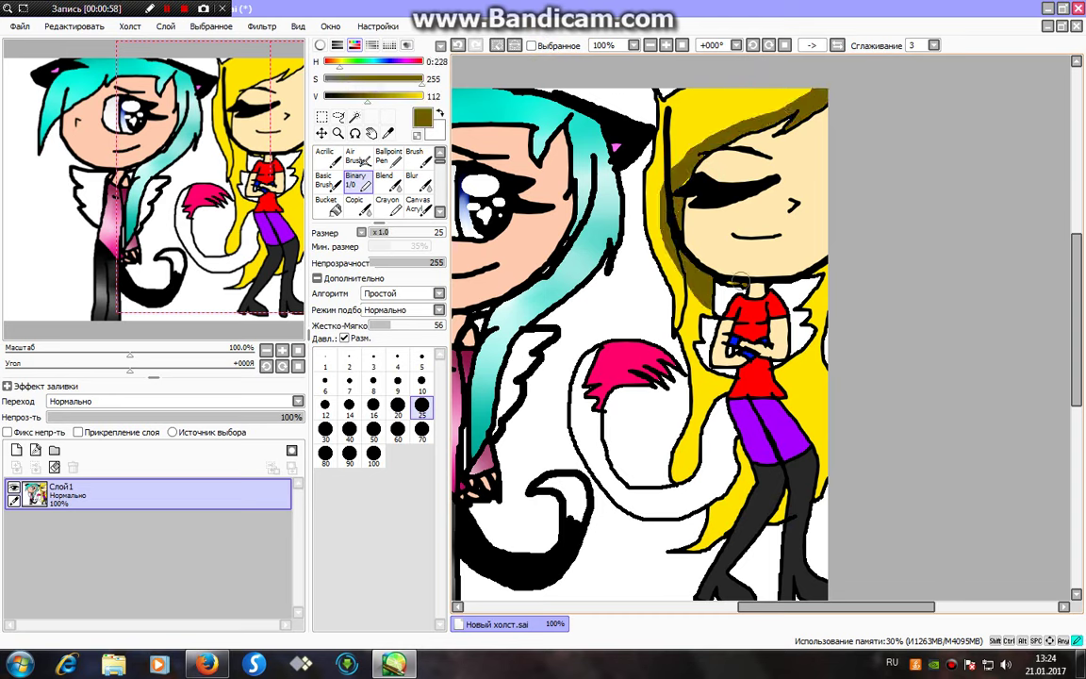
mouse_move(822, 274)
mouse_down()
mouse_move(798, 307)
mouse_move(809, 349)
mouse_move(823, 332)
mouse_move(829, 274)
mouse_up()
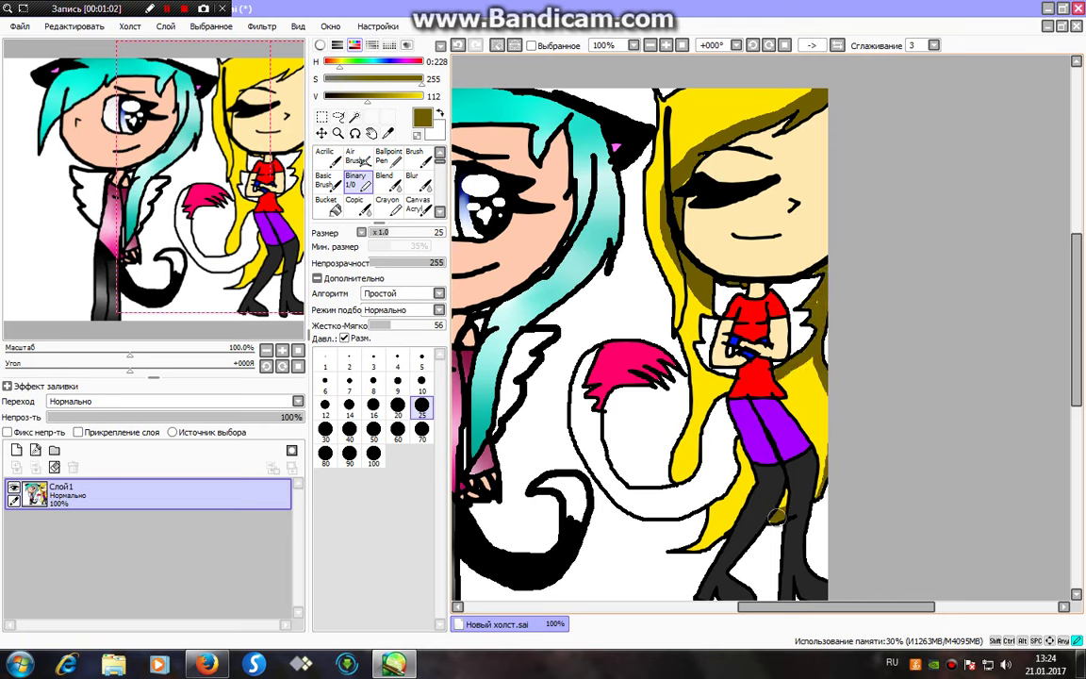
drag(691, 549, 754, 500)
drag(733, 443, 706, 514)
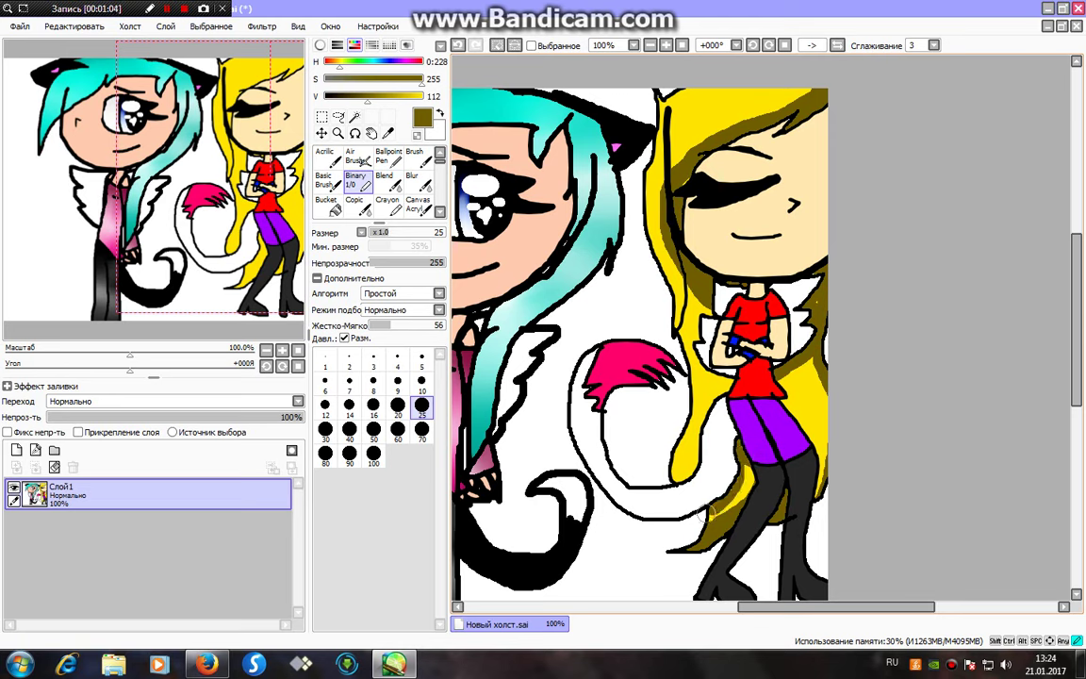
mouse_move(724, 439)
mouse_down()
mouse_move(707, 405)
mouse_move(696, 295)
mouse_move(708, 540)
mouse_up()
- Blur the dark shadows into the blonde hair along the fringe, side strands and lower ends
click(418, 182)
mouse_move(701, 414)
mouse_down()
mouse_move(692, 321)
mouse_move(711, 403)
mouse_up()
drag(746, 465, 737, 490)
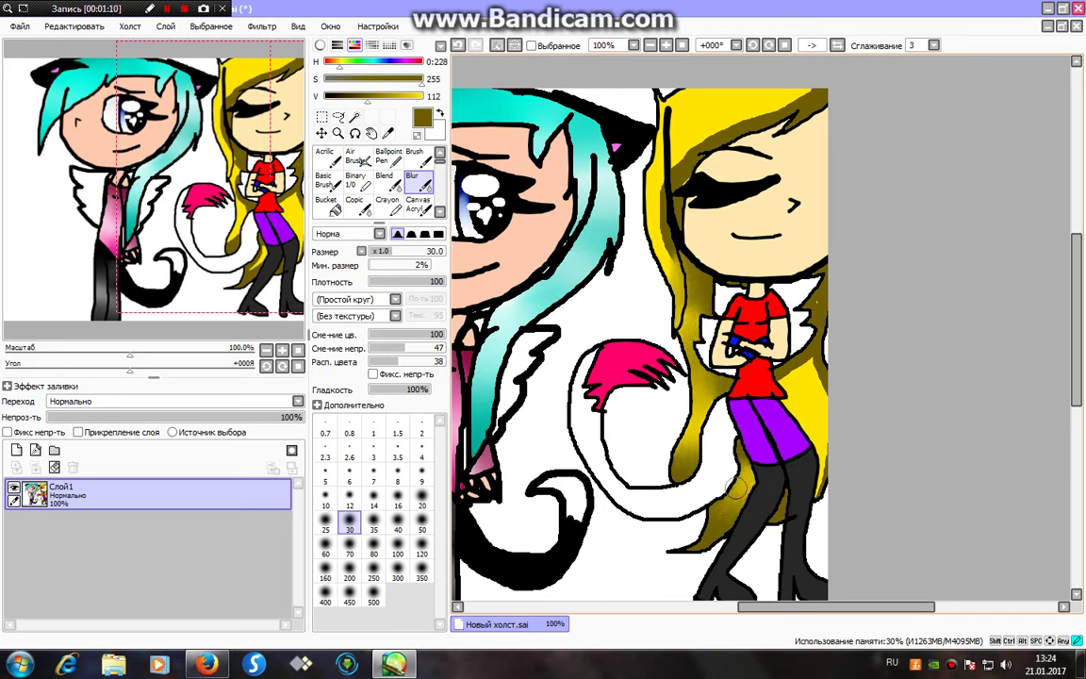
mouse_move(790, 372)
mouse_down()
mouse_move(818, 377)
mouse_move(821, 490)
mouse_up()
mouse_move(658, 222)
mouse_down()
mouse_move(664, 276)
mouse_move(661, 106)
mouse_up()
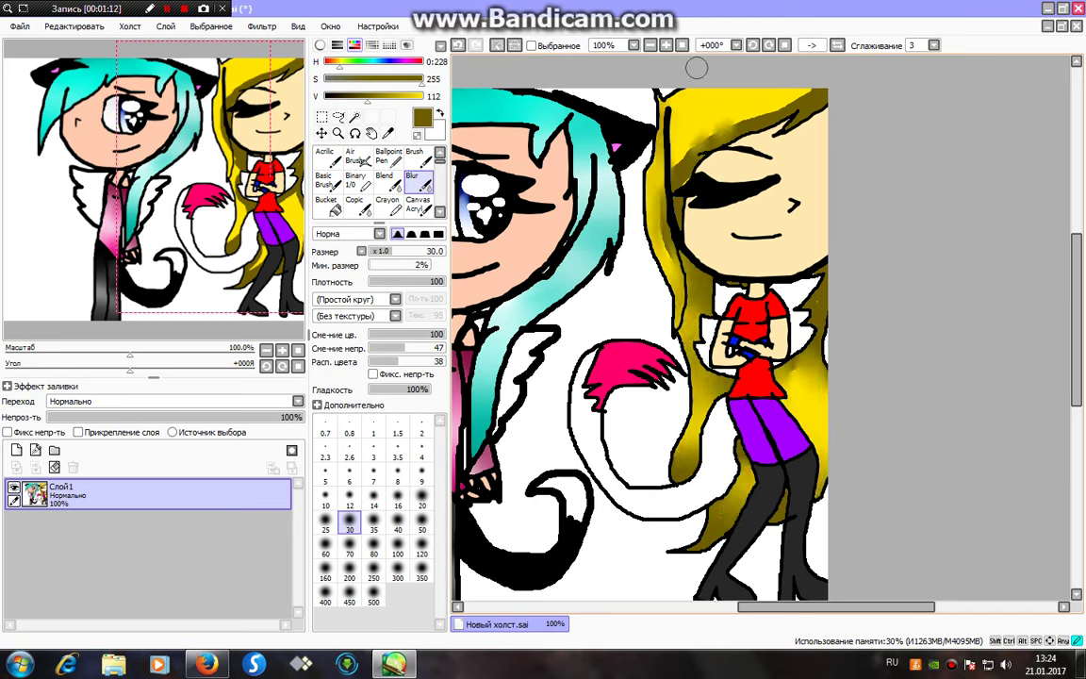
mouse_move(787, 118)
mouse_down()
mouse_move(669, 152)
mouse_move(740, 123)
mouse_up()
drag(781, 89, 686, 160)
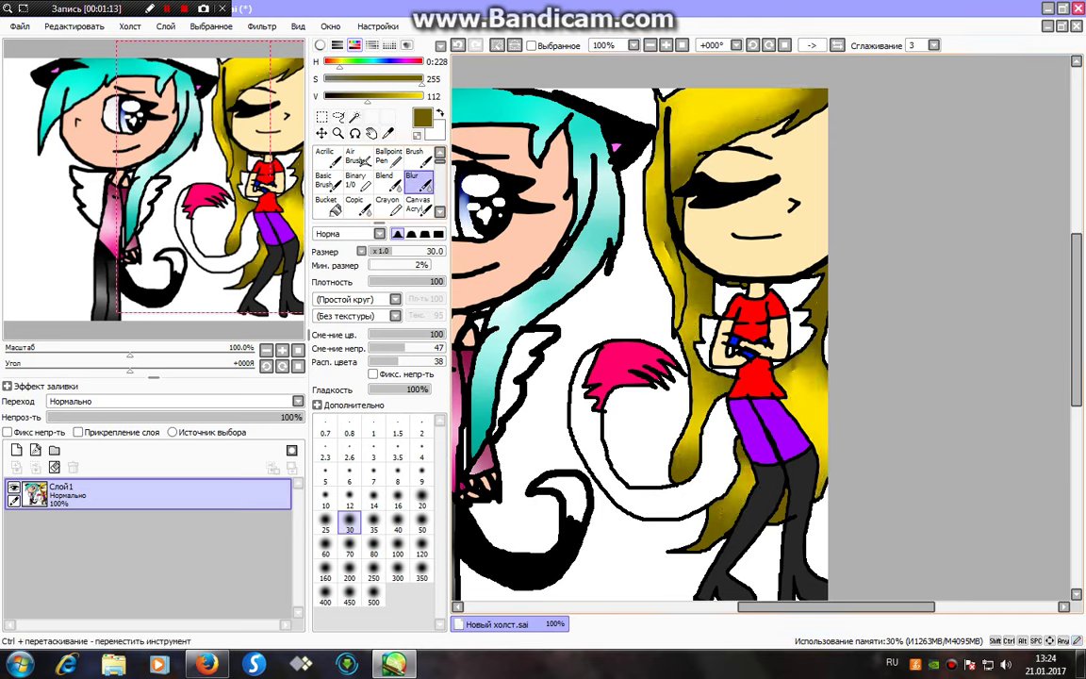
- Paint white highlights across the blonde character's fringe and long strands with the Binary tool
click(358, 183)
mouse_move(363, 79)
mouse_down()
mouse_move(325, 80)
mouse_move(423, 95)
mouse_up()
mouse_move(758, 83)
mouse_down()
mouse_move(660, 159)
mouse_move(999, 351)
mouse_up()
key(ctrl+z)
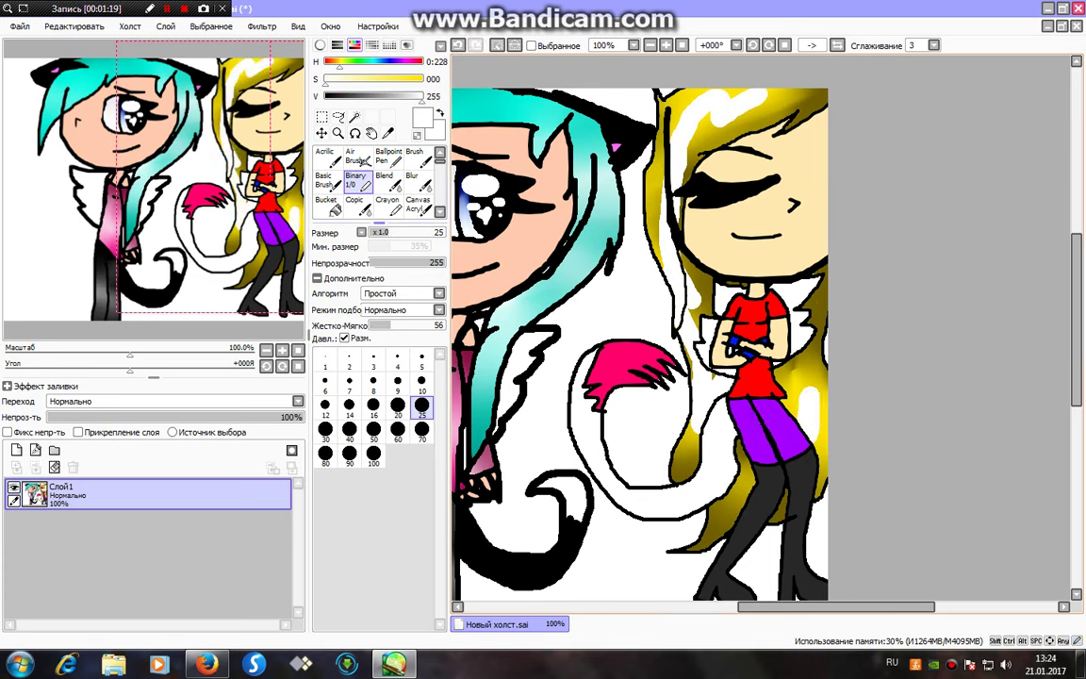
- Blur the white highlights into the blonde hair at size 30, and clear the selection
click(417, 182)
mouse_move(661, 439)
mouse_down()
mouse_move(882, 371)
mouse_move(674, 410)
mouse_move(770, 447)
mouse_up()
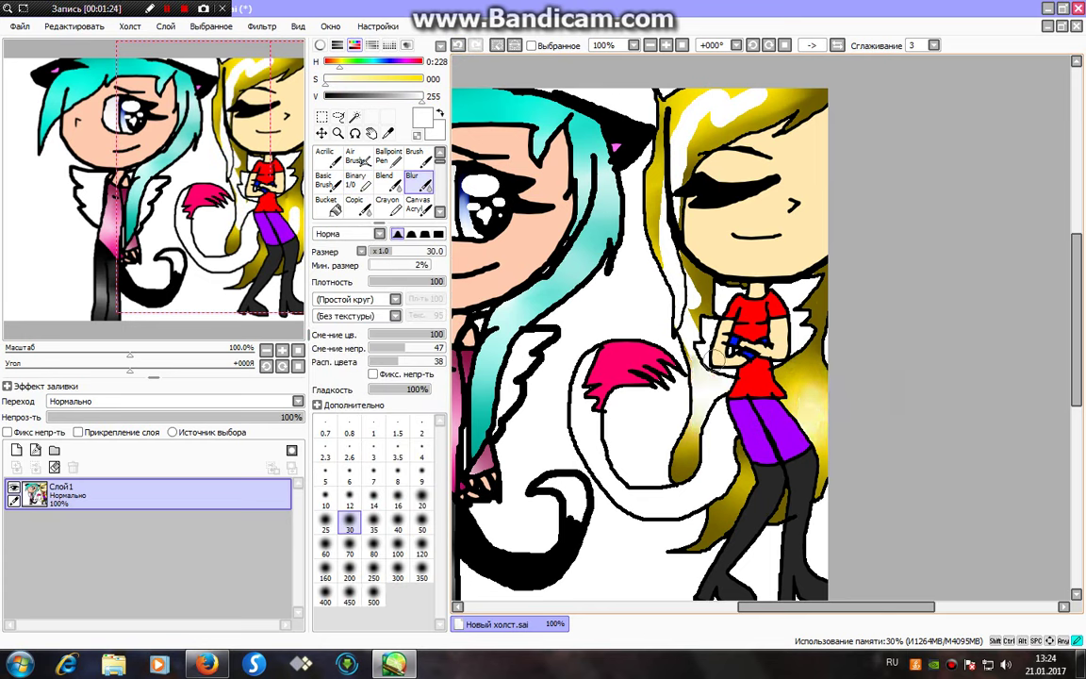
mouse_move(717, 358)
mouse_down()
mouse_move(680, 383)
mouse_move(668, 189)
mouse_move(701, 105)
mouse_move(837, 82)
mouse_move(724, 117)
mouse_move(688, 164)
mouse_move(708, 354)
mouse_up()
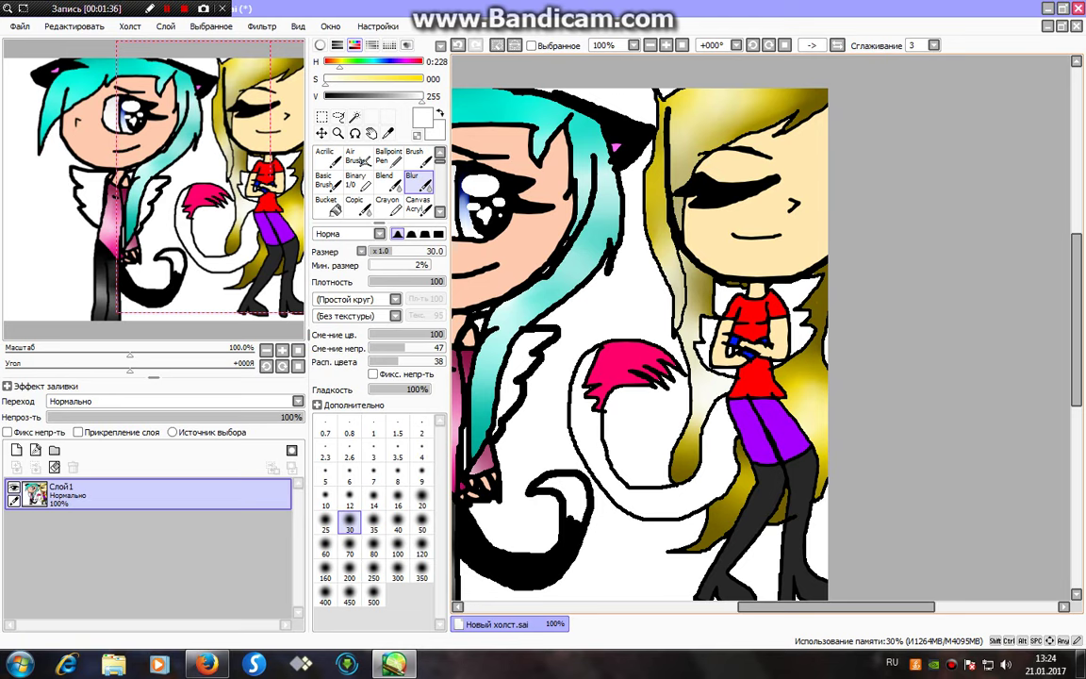
click(502, 44)
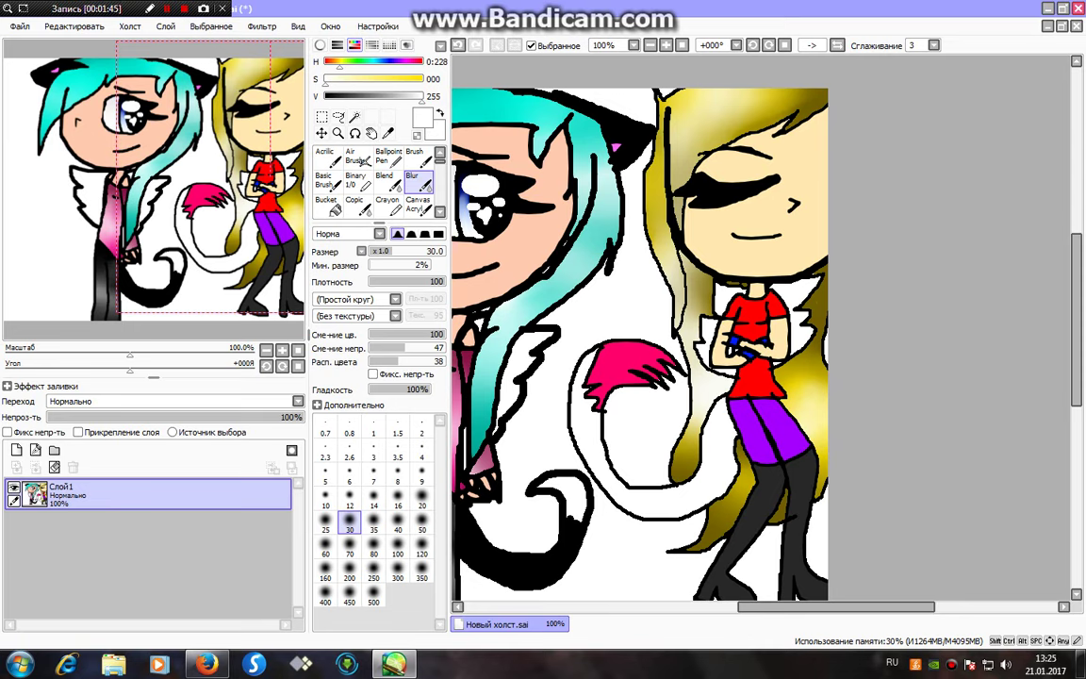
- Select the blonde character's face, neck and arms with the Magic Wand
click(354, 116)
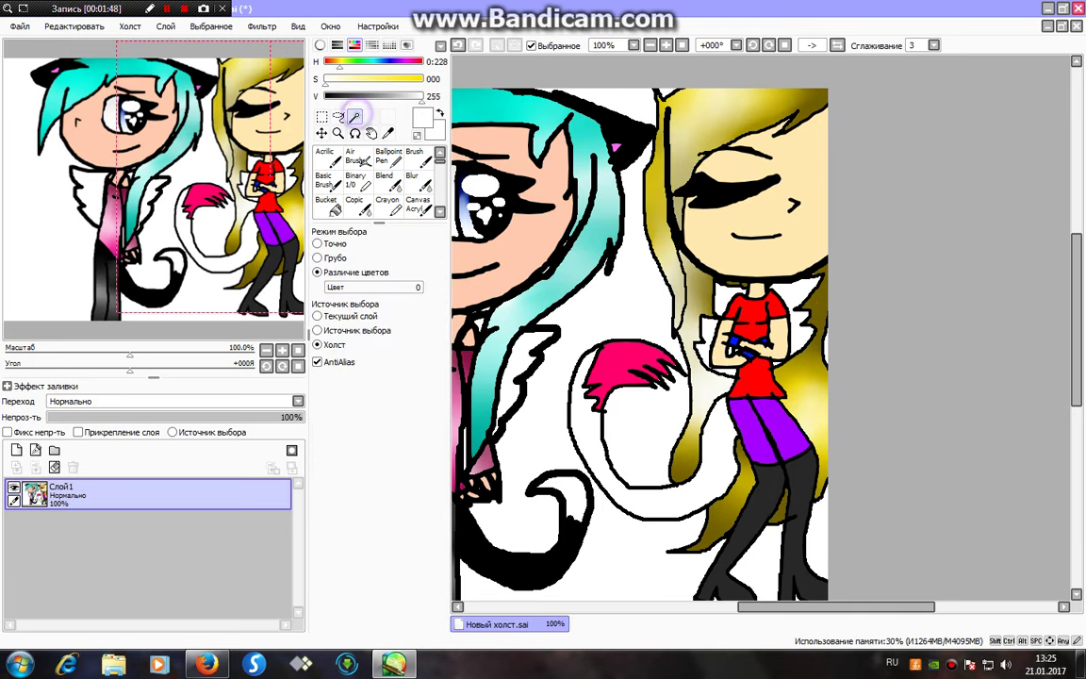
click(764, 213)
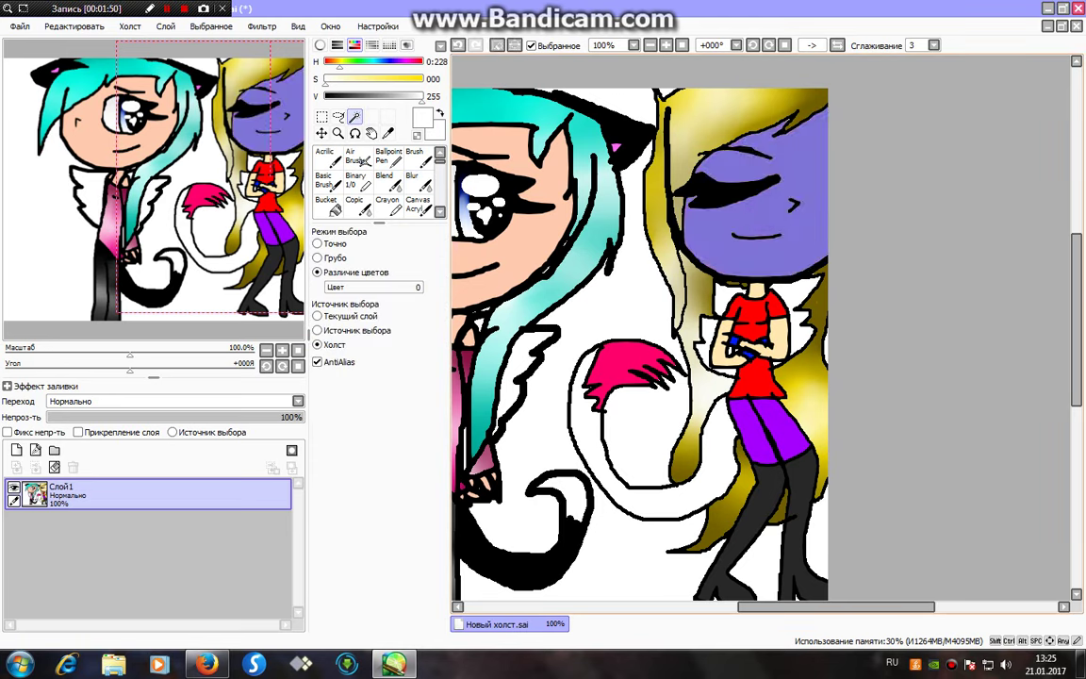
click(776, 348)
click(731, 347)
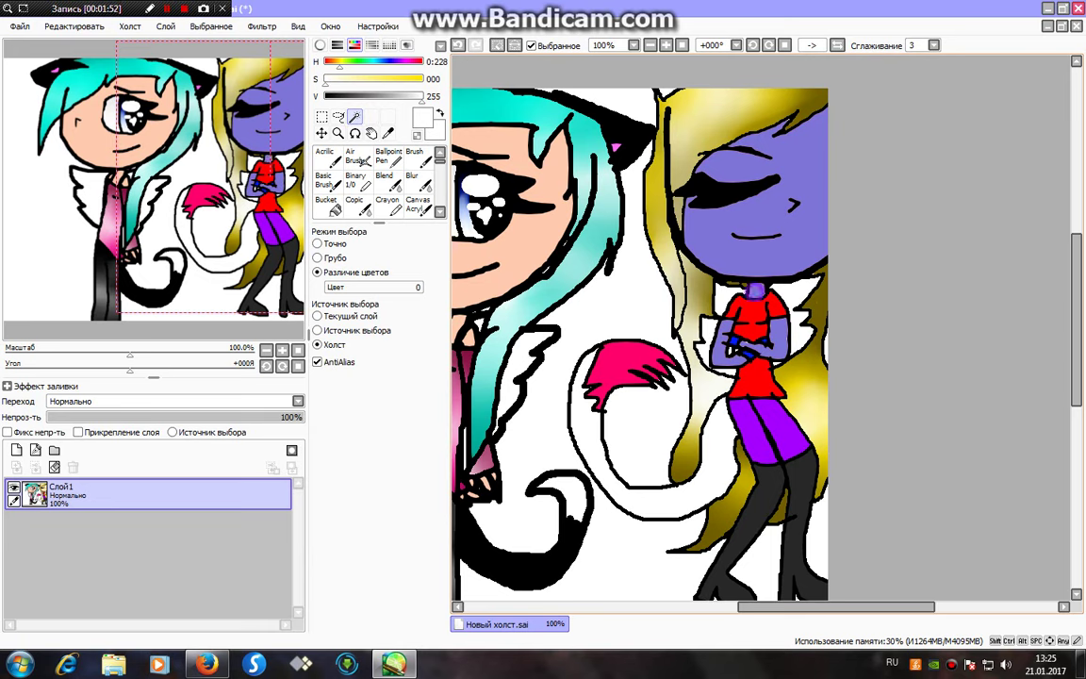
- Shade the edges of the blonde character's face, neck and arms with the sampled skin colour at saturation 255, and blur the shading
click(356, 181)
right_click(816, 175)
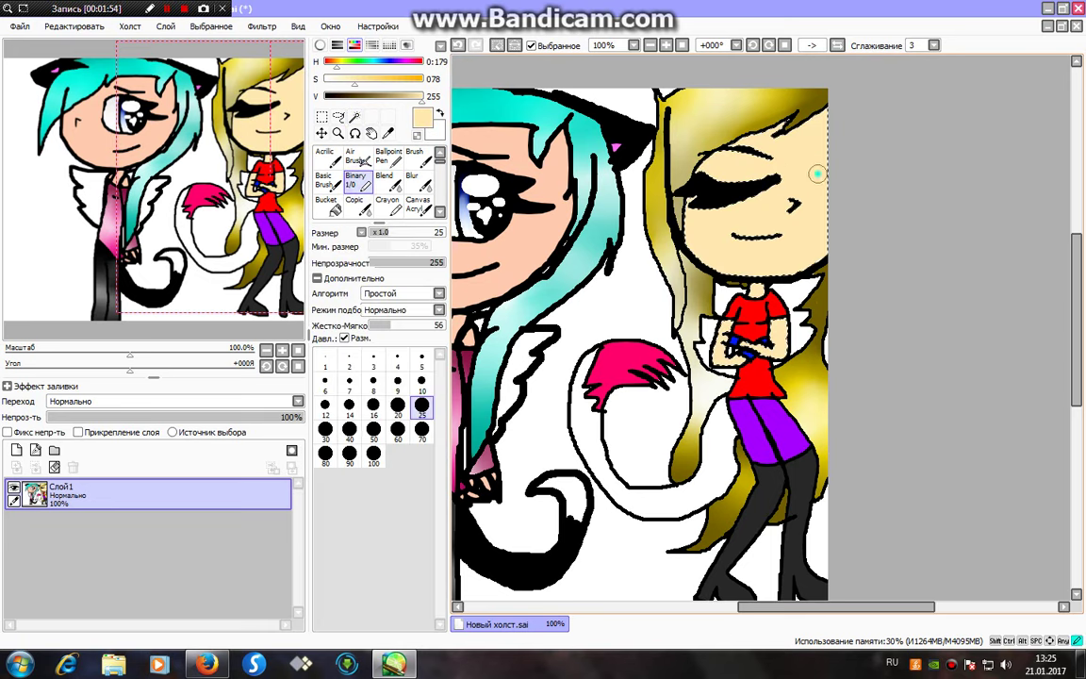
click(554, 45)
drag(400, 80, 424, 80)
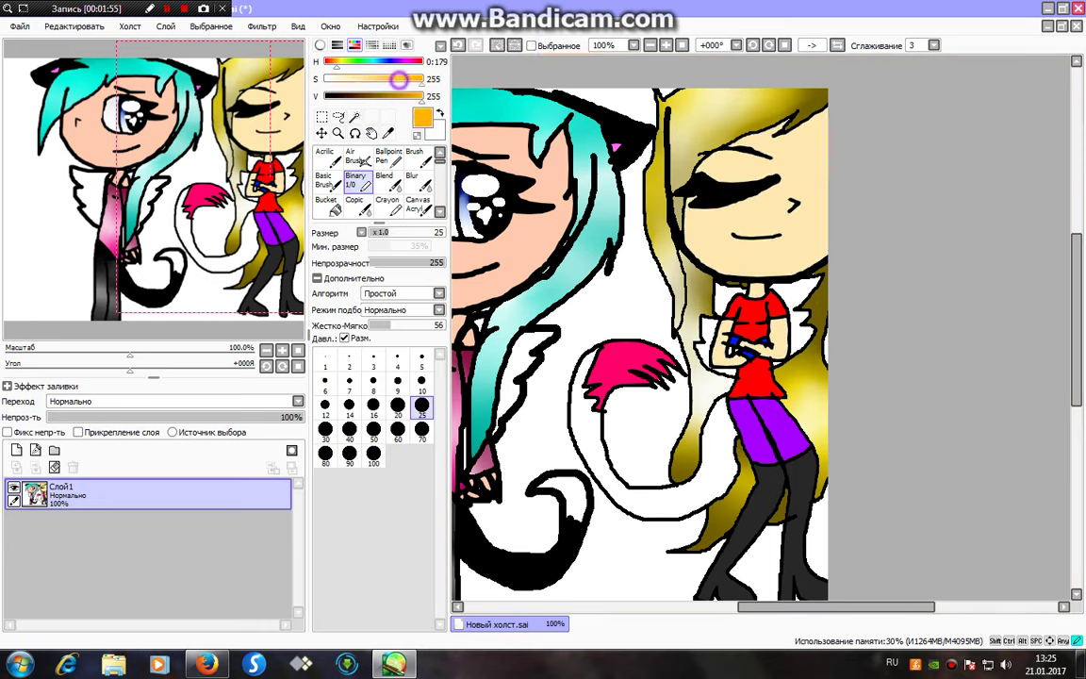
mouse_move(812, 121)
mouse_down()
mouse_move(671, 168)
mouse_move(815, 123)
mouse_move(783, 270)
mouse_move(680, 253)
mouse_move(654, 227)
mouse_up()
drag(771, 281, 789, 365)
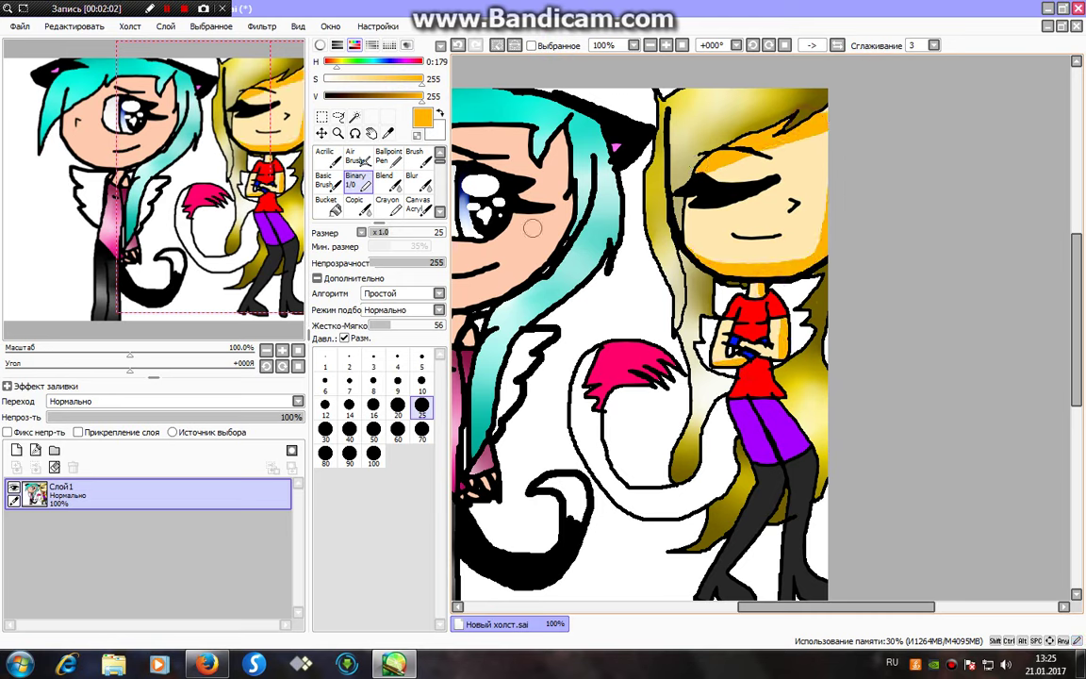
click(412, 181)
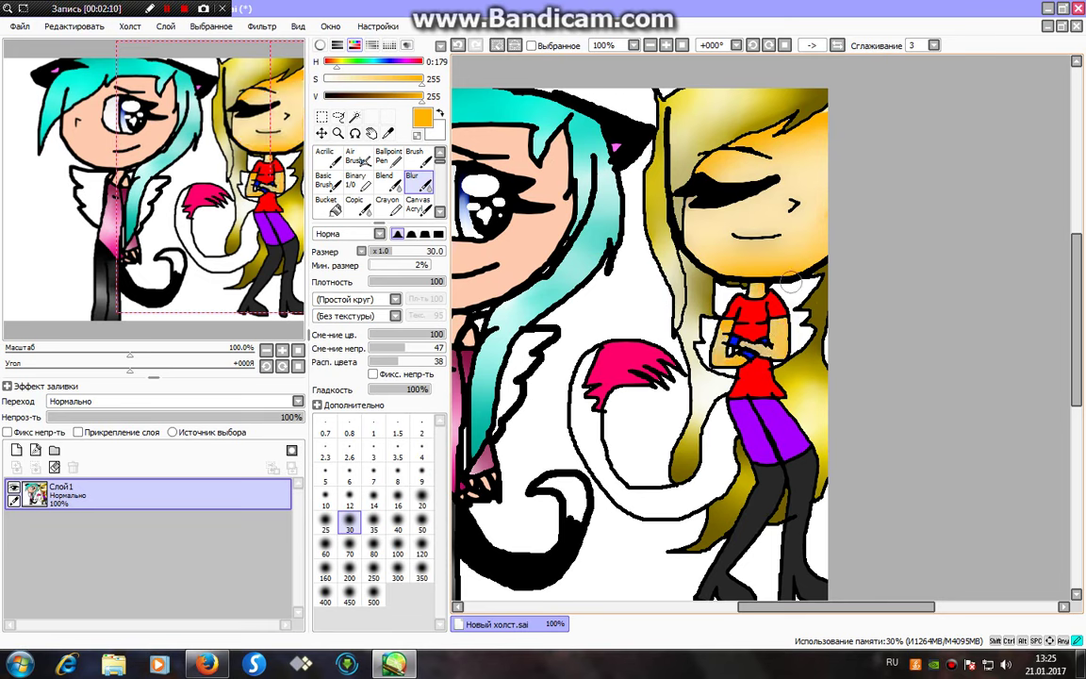
- Paint white highlights on the blonde character's face and arms, and blur them into the skin
click(357, 182)
drag(351, 80, 322, 81)
mouse_move(816, 179)
mouse_down()
mouse_move(757, 191)
mouse_move(779, 227)
mouse_up()
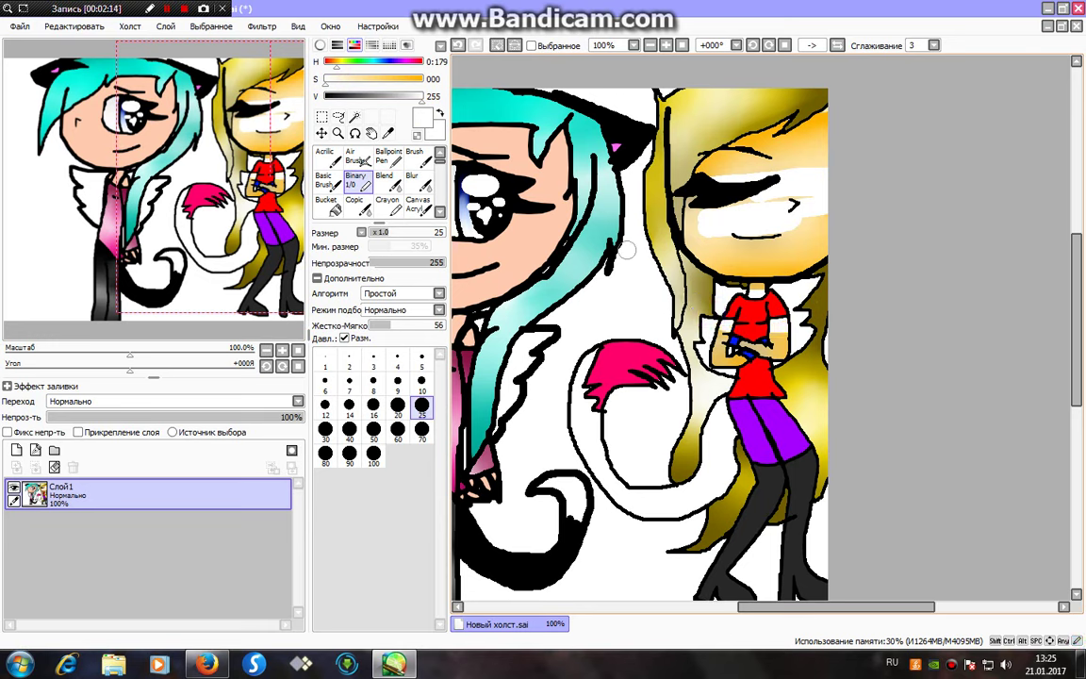
click(415, 182)
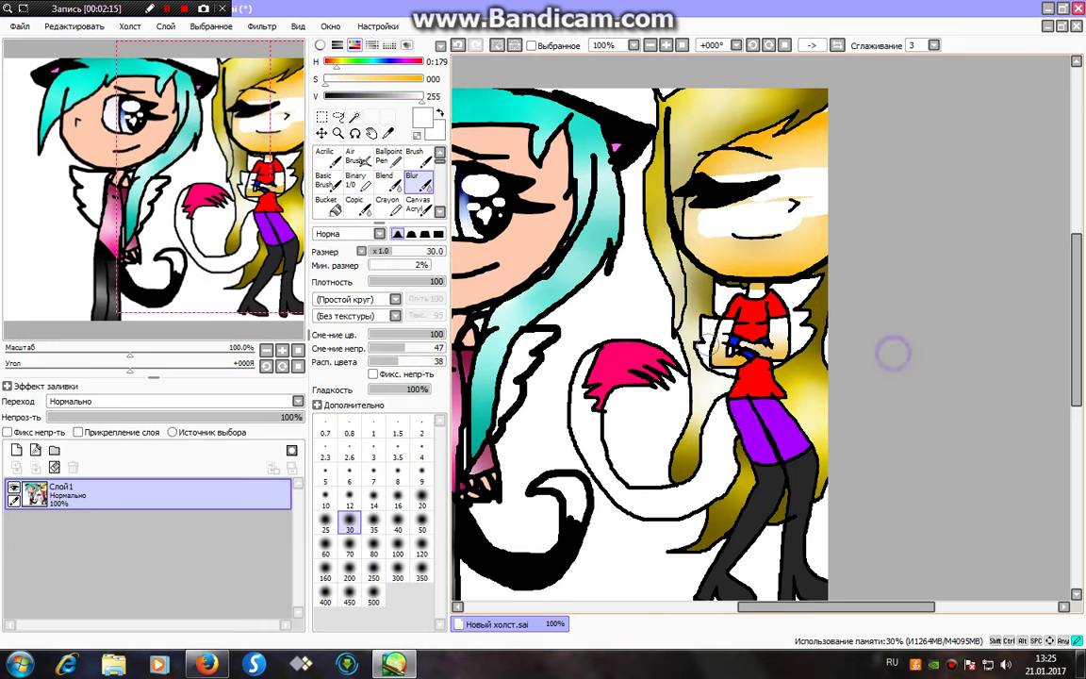
mouse_move(709, 344)
mouse_down()
mouse_move(673, 289)
mouse_move(979, 172)
mouse_move(729, 179)
mouse_move(929, 194)
mouse_up()
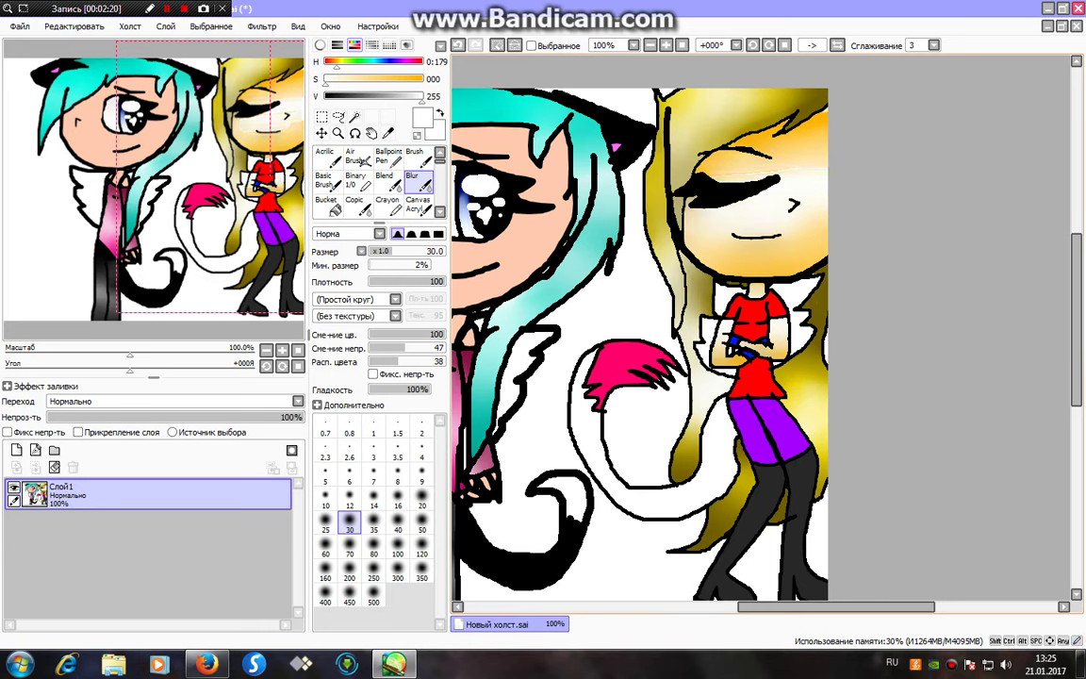
- Paint a blush on the blonde character's cheek with the Binary tool, replacing a red attempt with pink at saturation 255
click(354, 180)
click(424, 62)
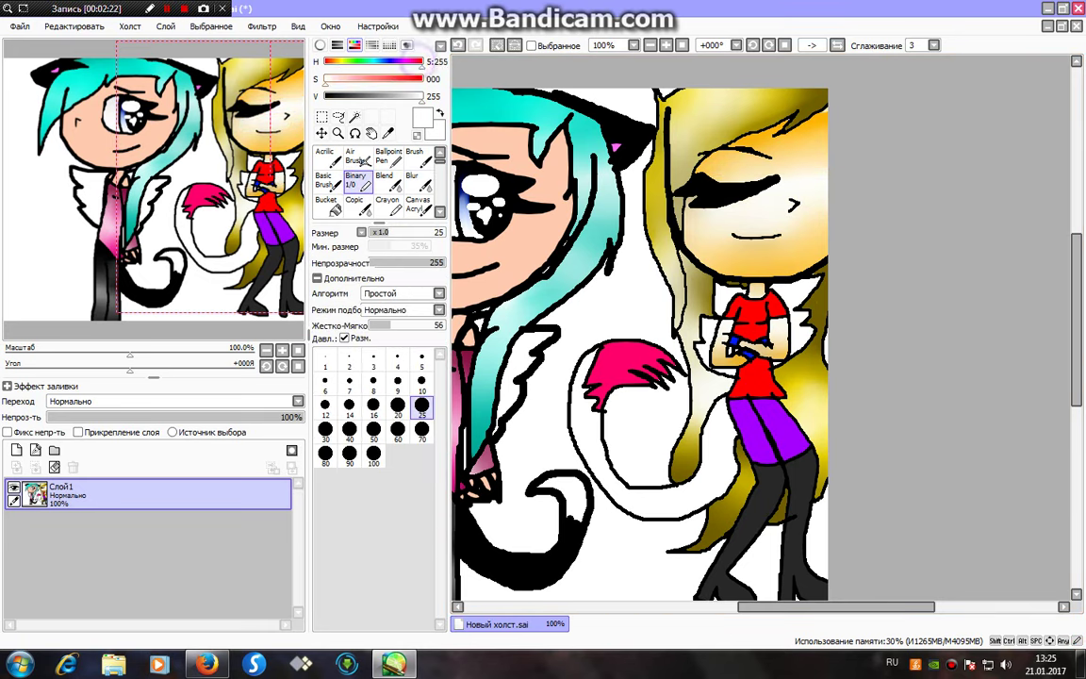
click(421, 80)
drag(696, 224, 692, 233)
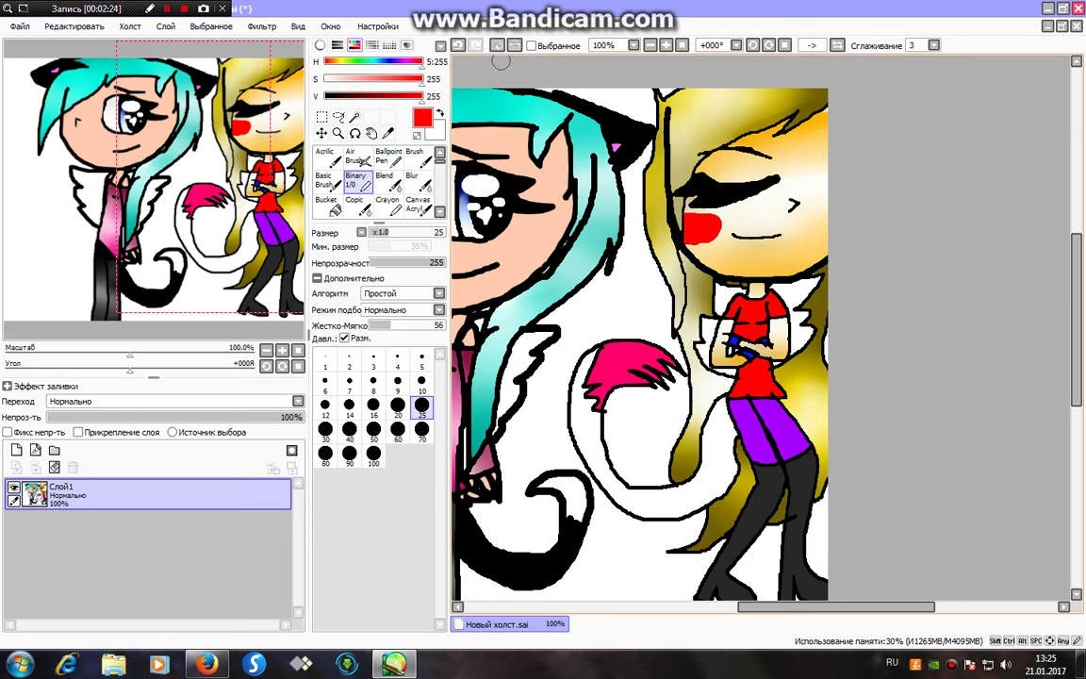
click(458, 45)
drag(408, 61, 413, 61)
drag(697, 230, 716, 232)
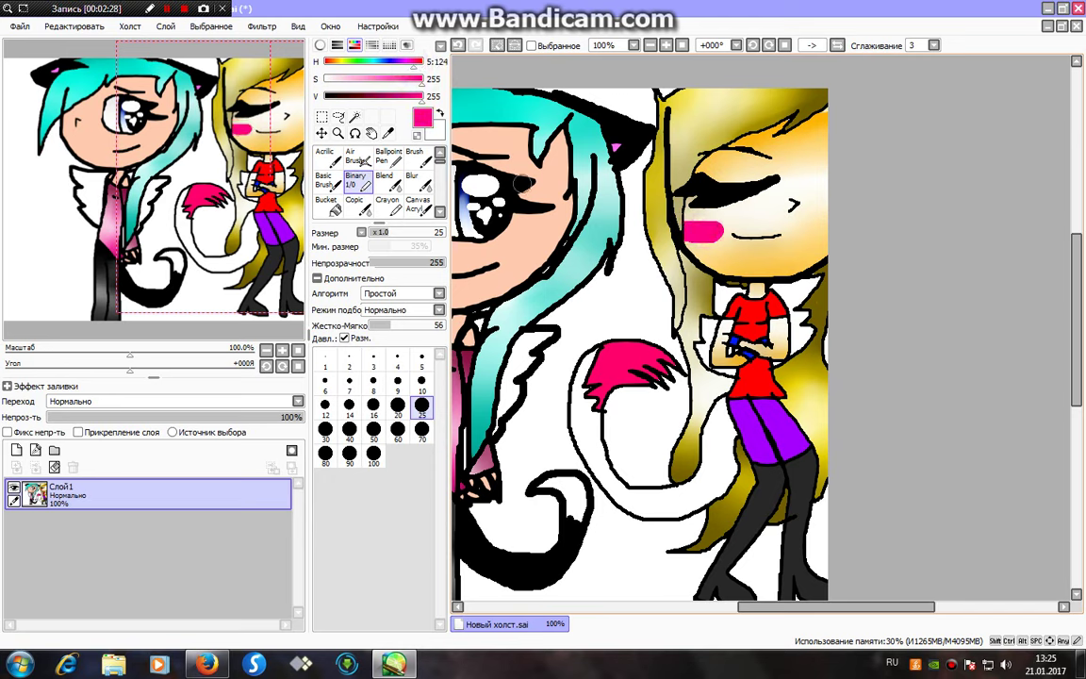
- Add a pink blush to the blonde character's other cheek and blur both blushes into the skin
drag(821, 234, 830, 227)
click(419, 182)
drag(690, 241, 724, 242)
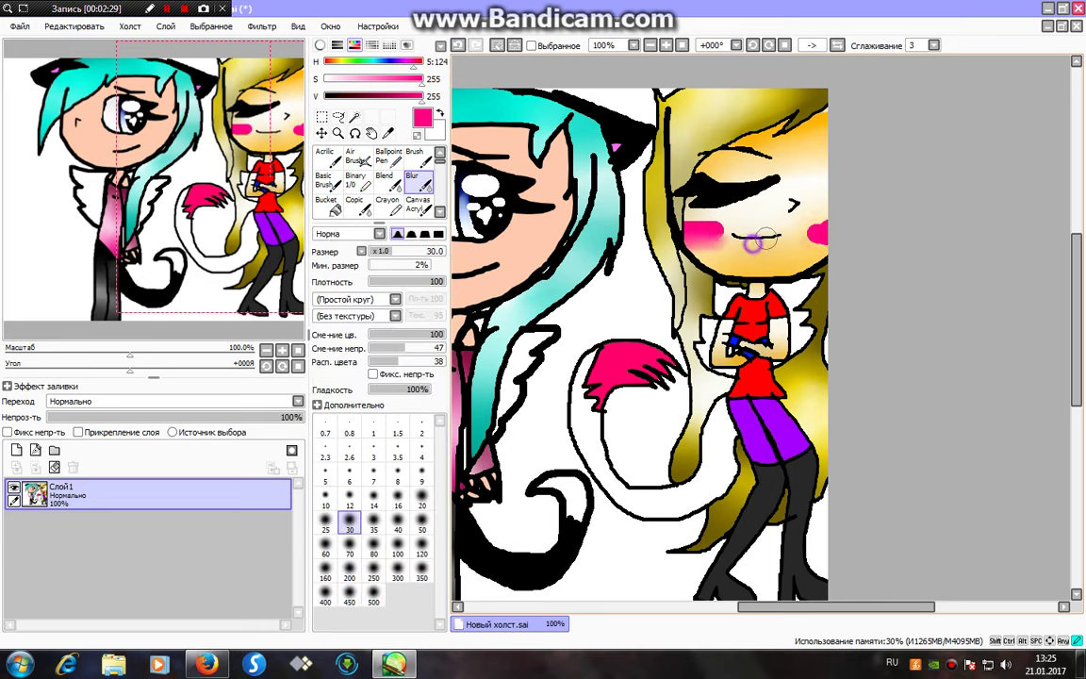
drag(825, 236, 799, 236)
drag(691, 218, 726, 218)
drag(814, 233, 830, 236)
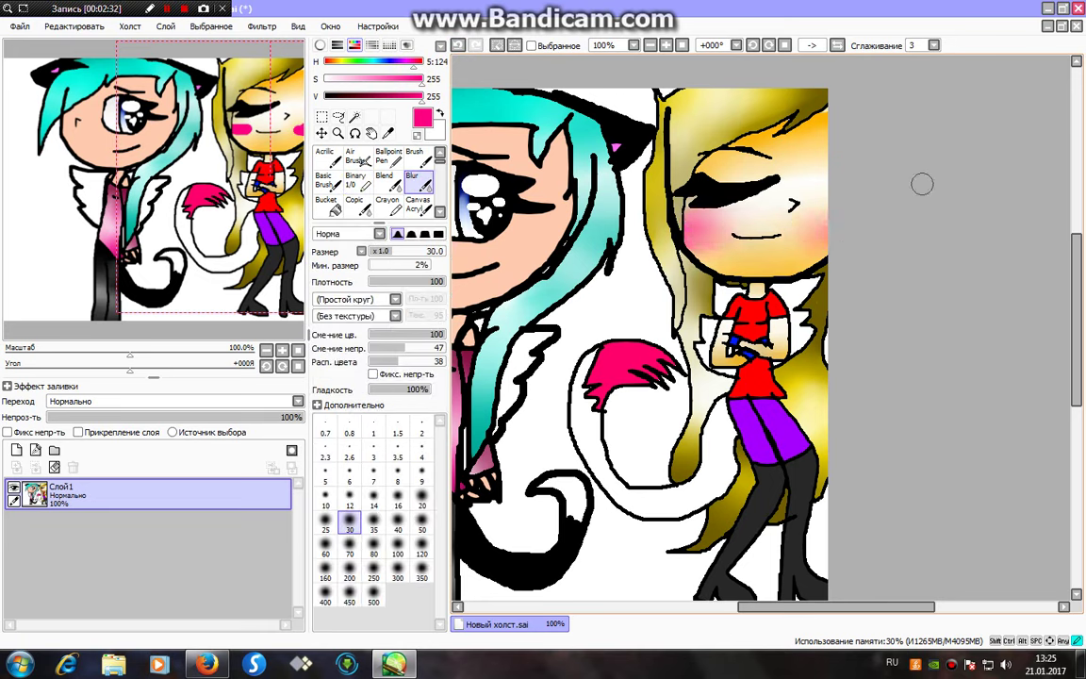
click(1046, 8)
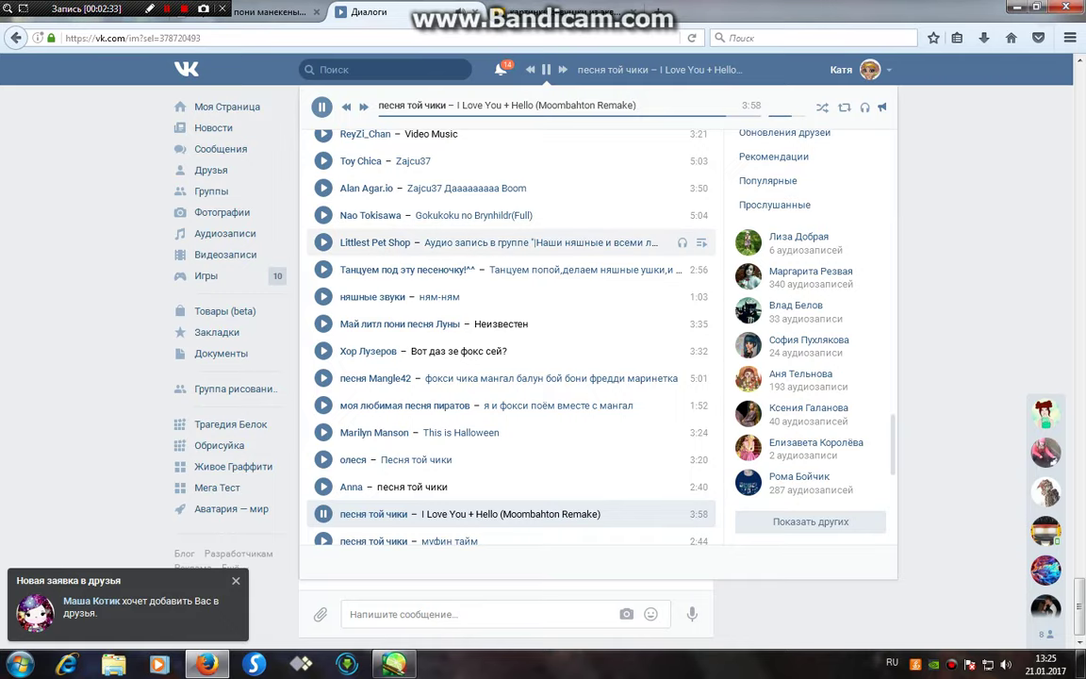
click(950, 285)
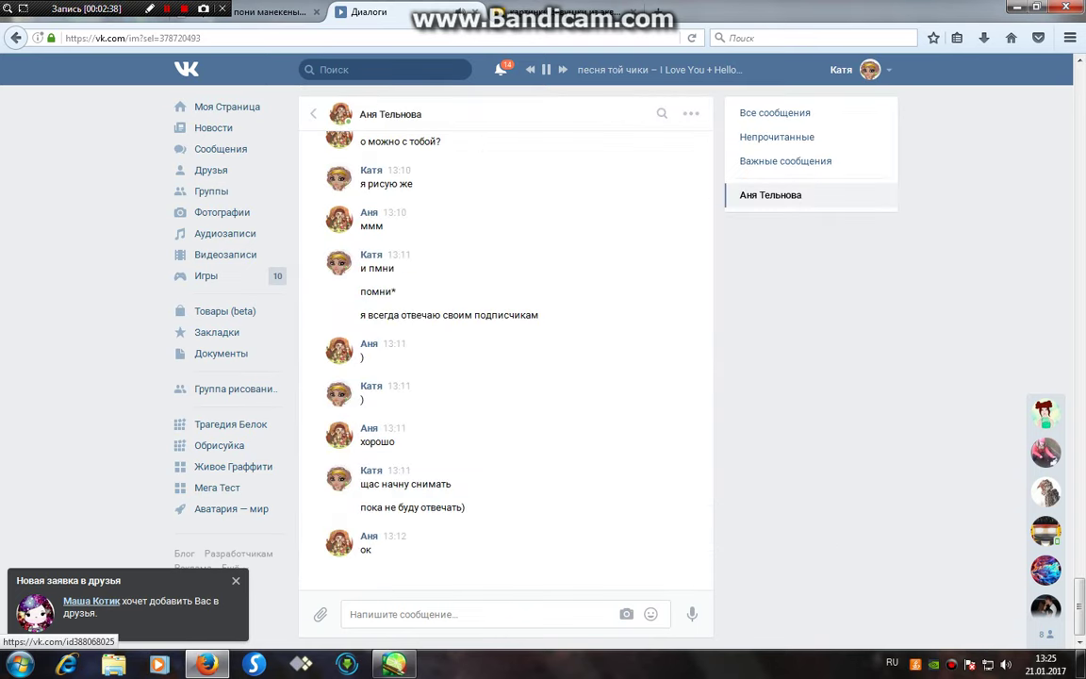
key(alt+Tab)
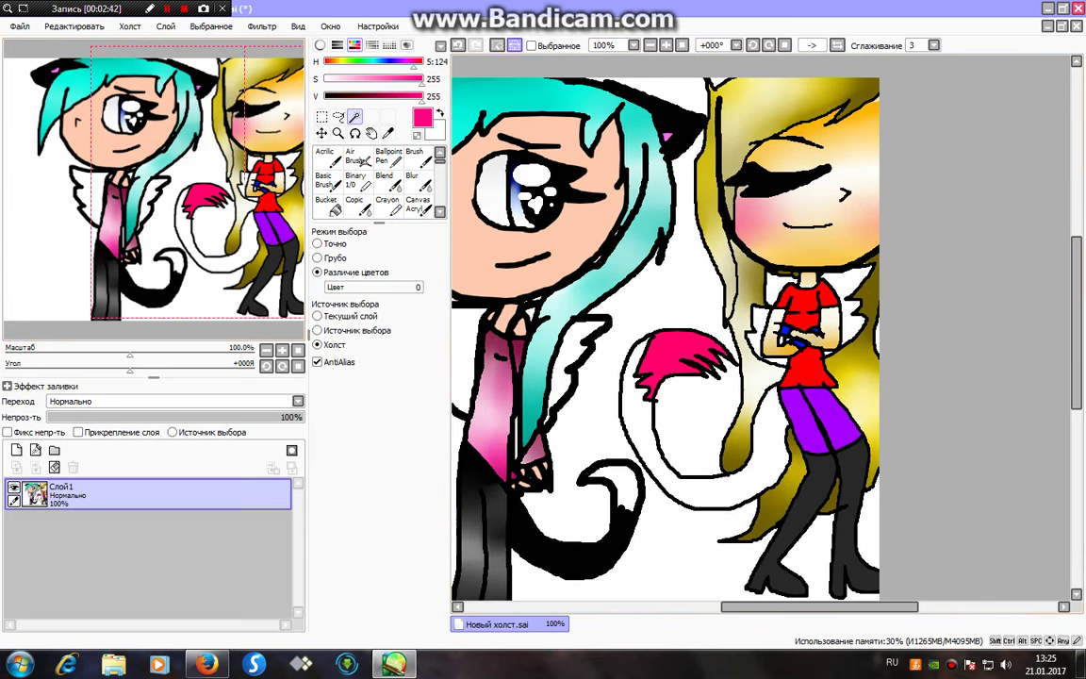
- Select the blonde character's red shirt with the Magic Wand, shade it with the sampled red at value 176, and blur the shading
click(512, 48)
click(499, 45)
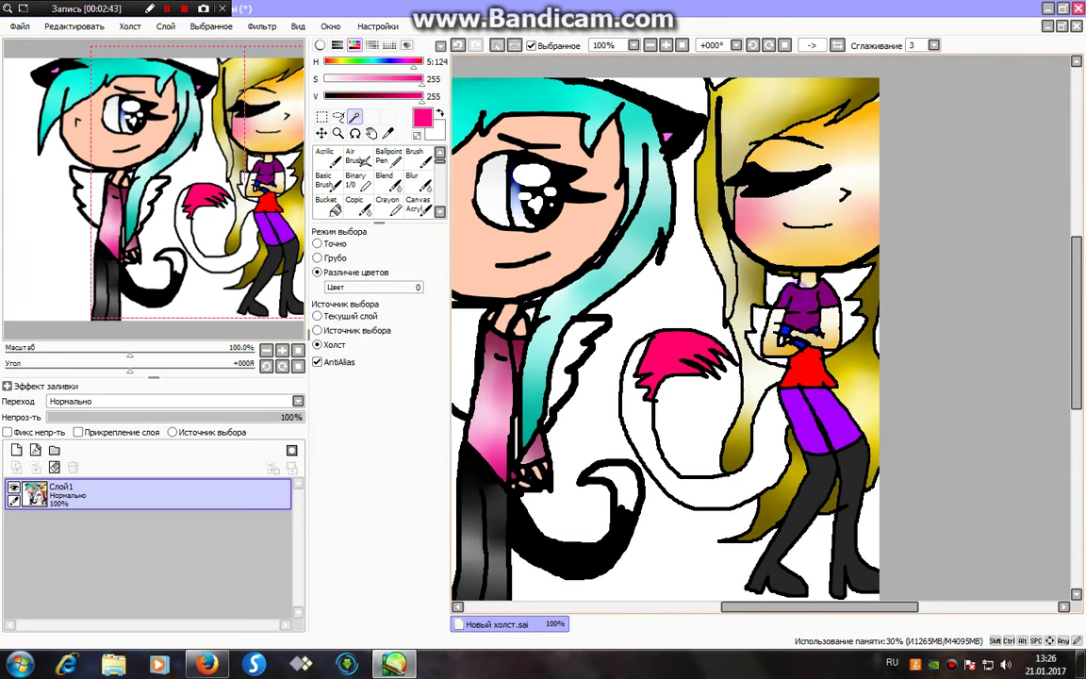
click(355, 179)
alt+click(797, 366)
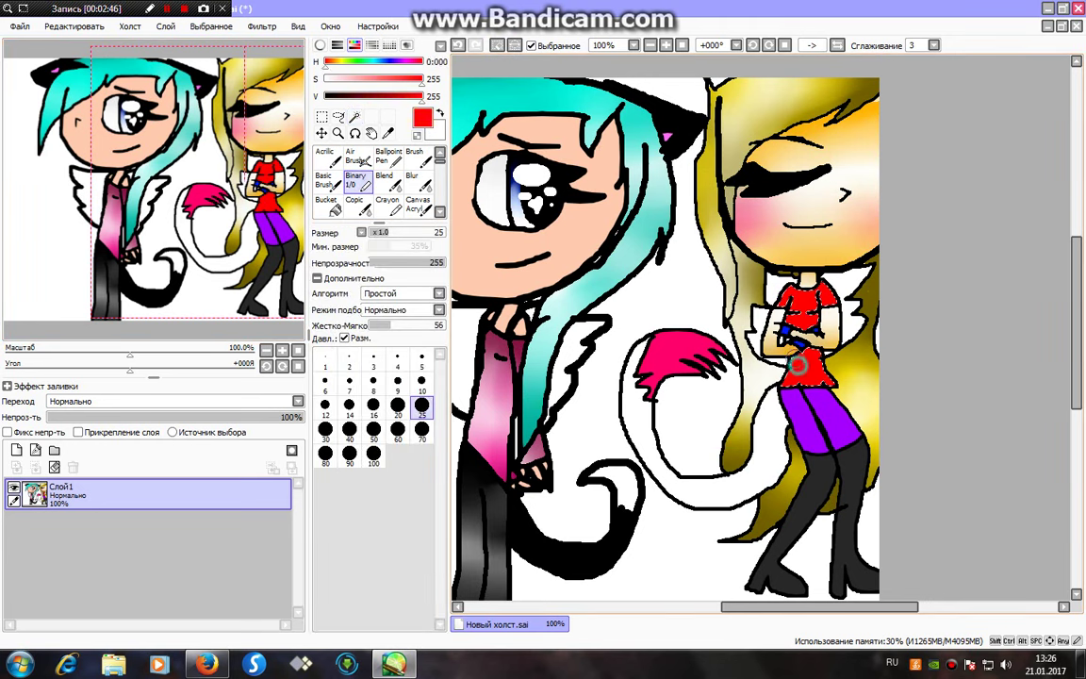
click(391, 96)
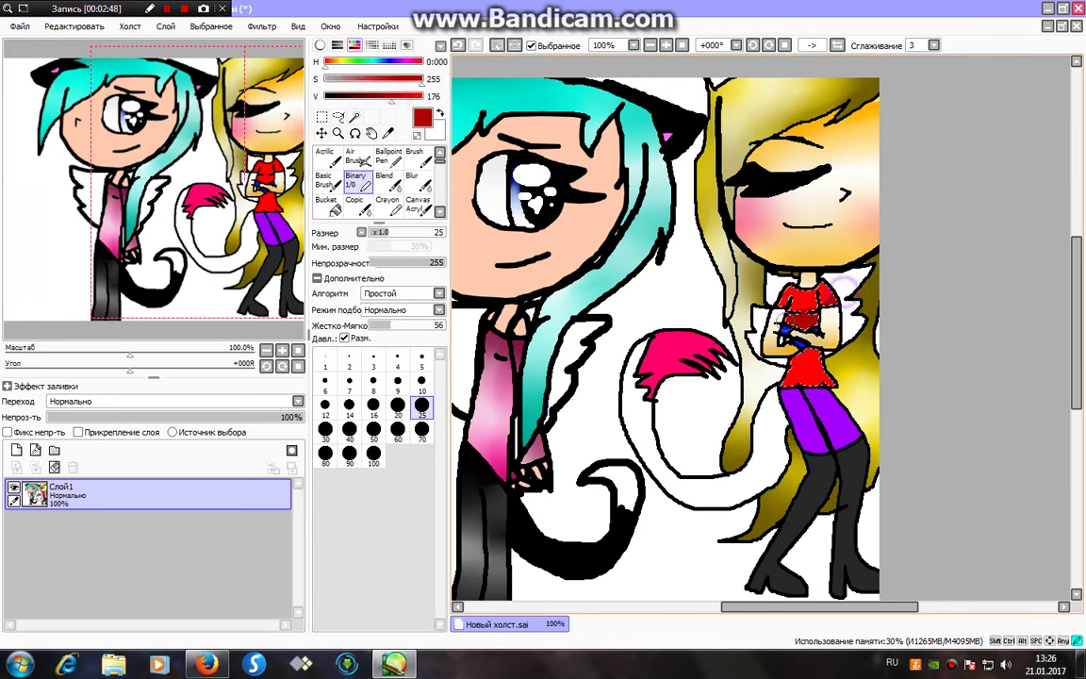
drag(828, 350, 792, 352)
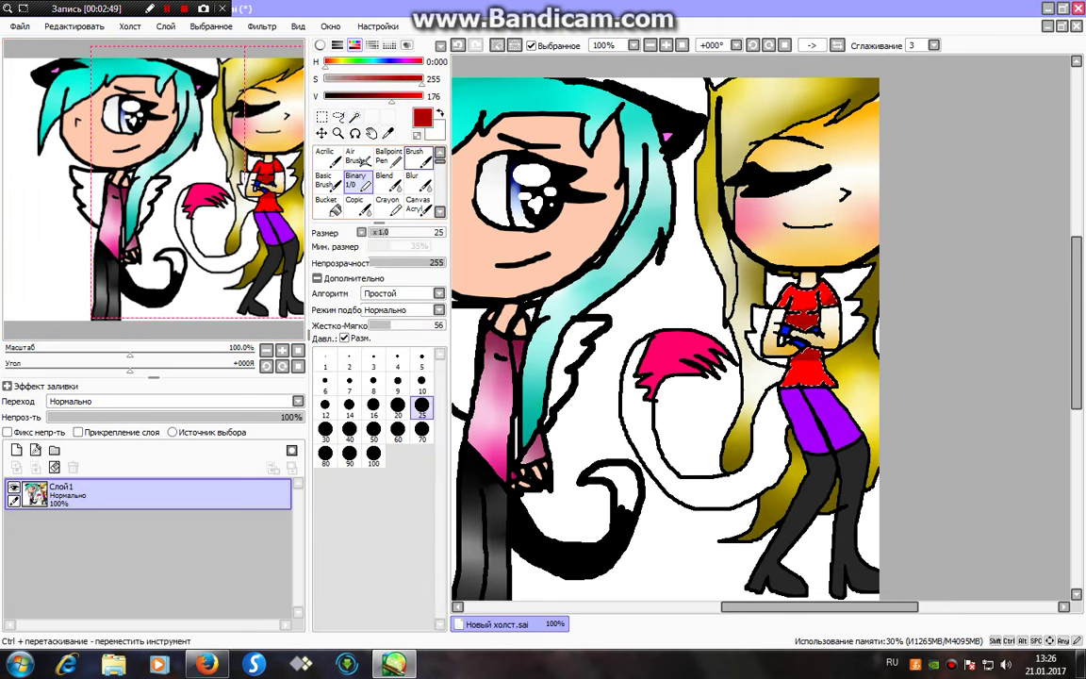
click(417, 181)
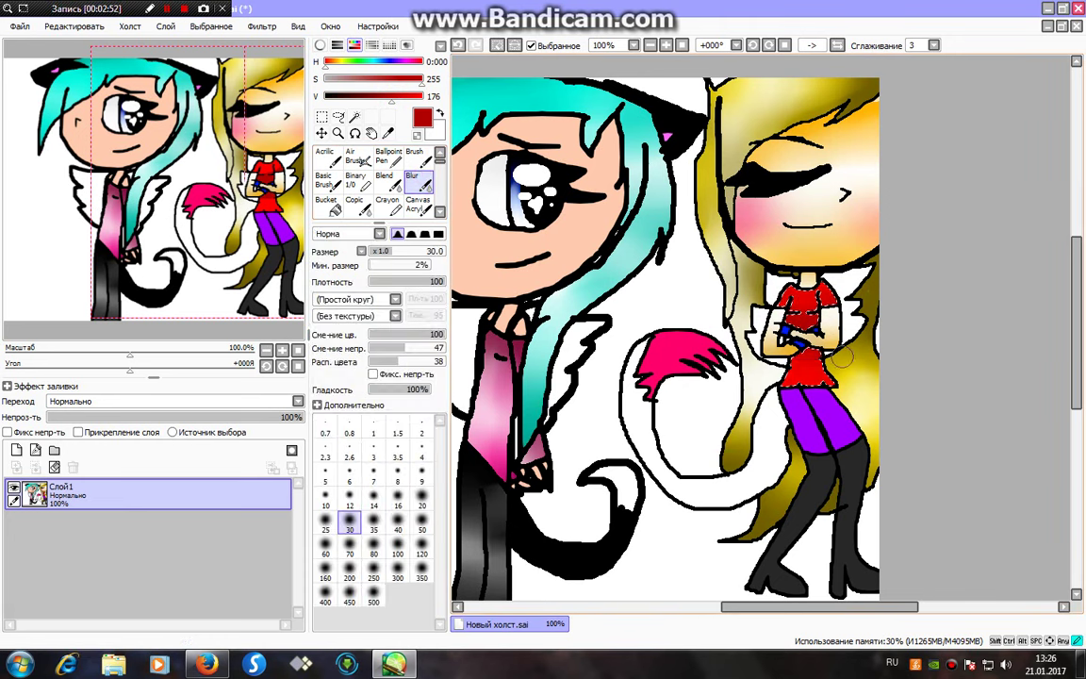
- Paint white highlights on the blonde character's shirt with the Binary tool at saturation 0 and value 255, and blur them
click(366, 182)
drag(345, 80, 325, 80)
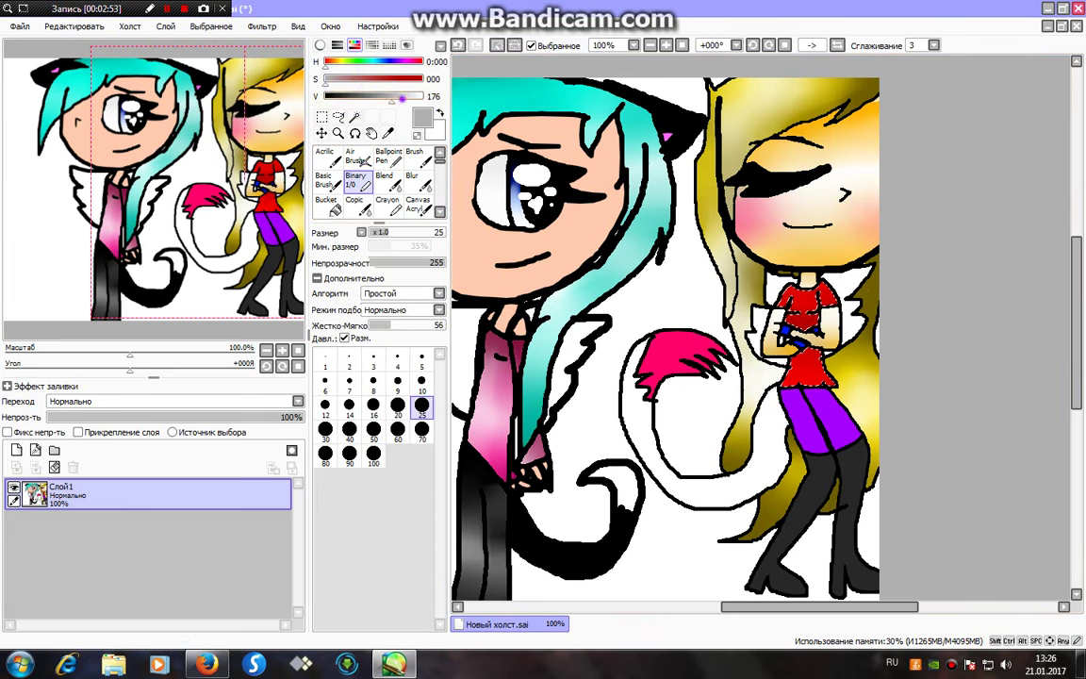
drag(402, 98, 424, 98)
drag(776, 321, 829, 293)
mouse_move(784, 371)
mouse_down()
mouse_move(827, 378)
mouse_move(787, 371)
mouse_move(826, 376)
mouse_move(794, 355)
mouse_up()
click(418, 179)
mouse_move(828, 294)
mouse_down()
mouse_move(790, 306)
mouse_move(803, 315)
mouse_move(794, 299)
mouse_move(804, 314)
mouse_up()
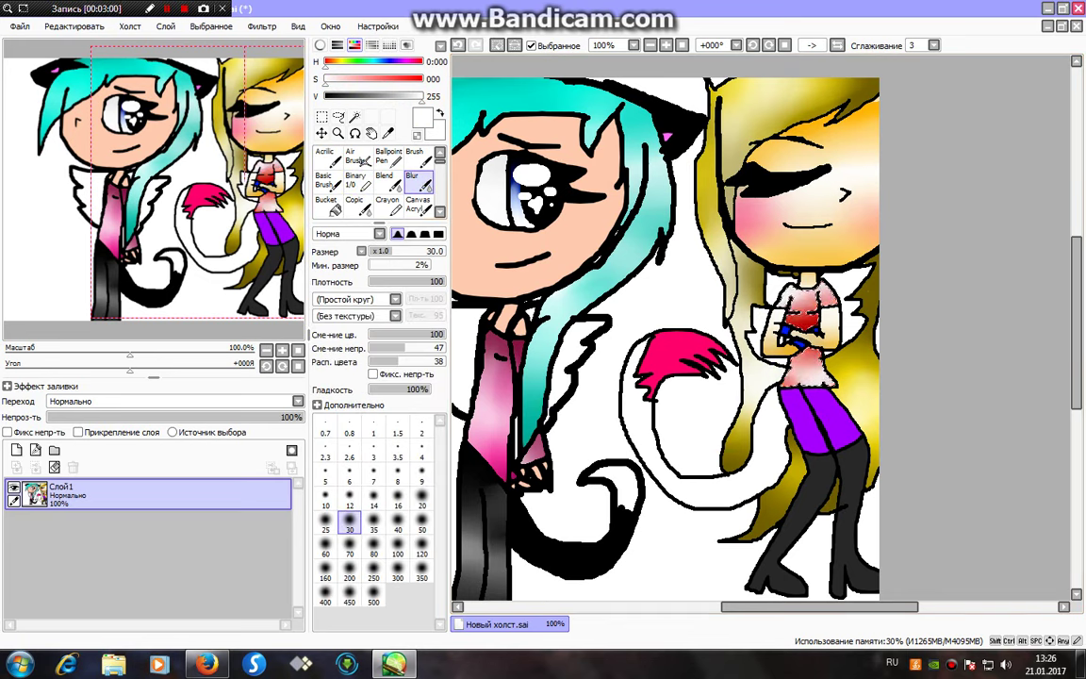
- Select only the blonde character's purple shorts, shade them with the sampled purple at value 130, and blur the shading
click(355, 117)
click(499, 45)
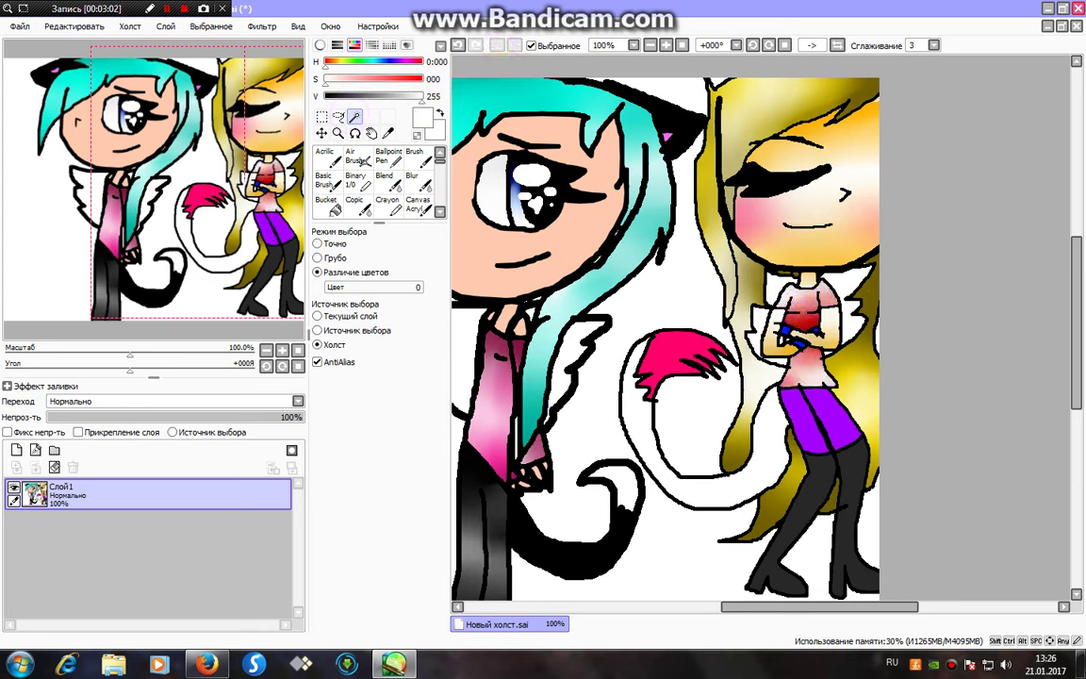
click(808, 426)
click(357, 181)
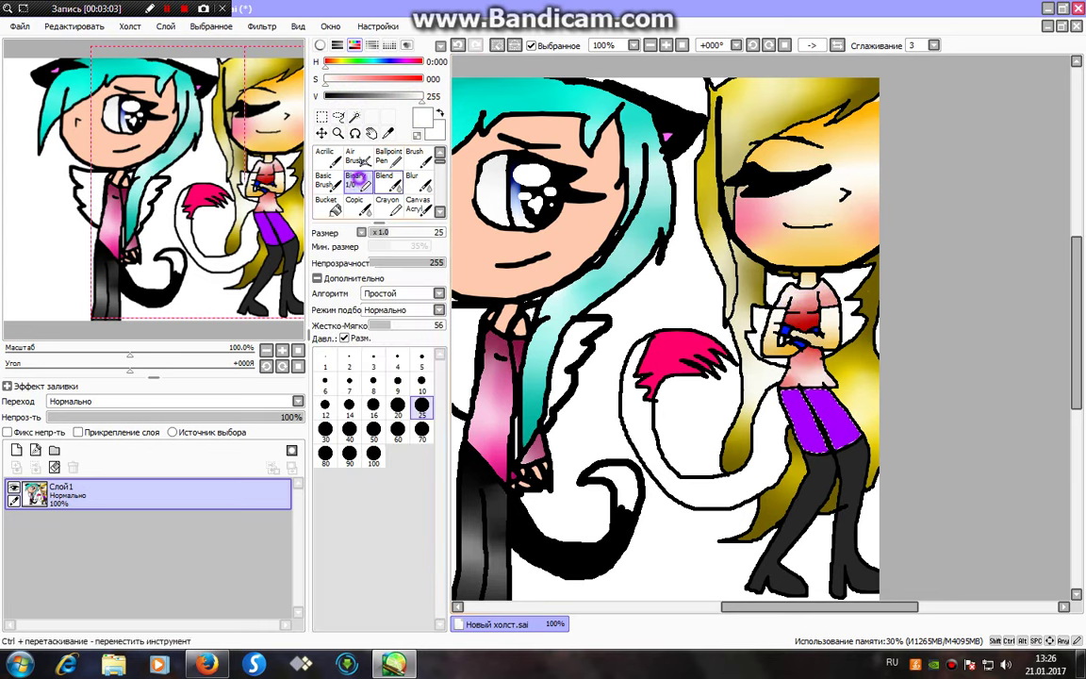
right_click(828, 417)
click(375, 101)
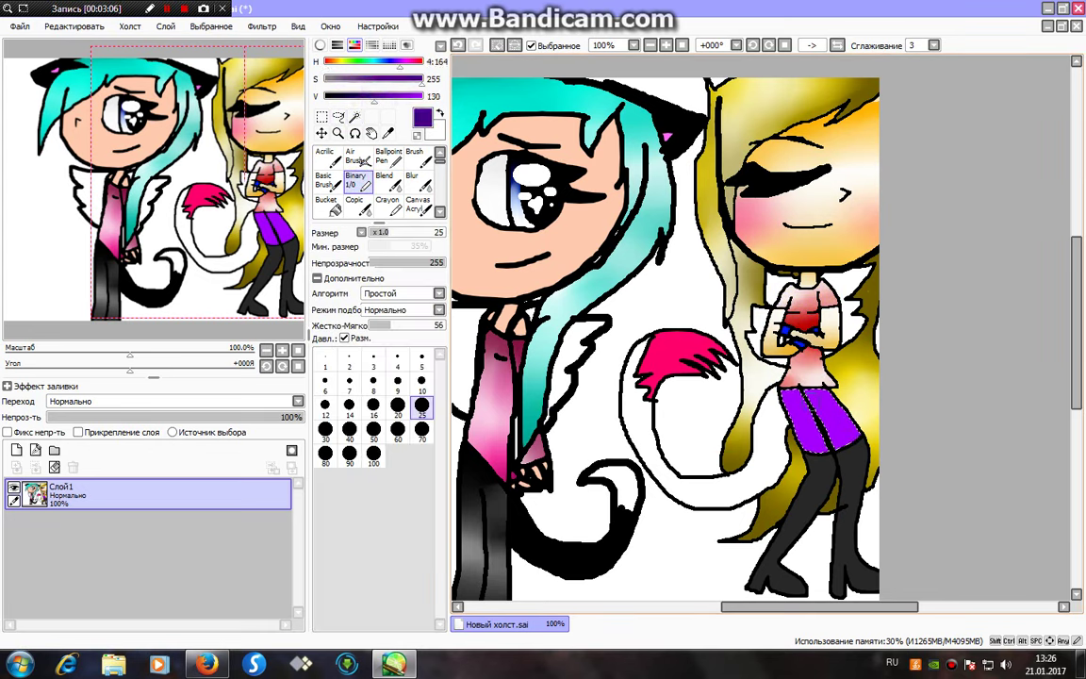
drag(824, 446, 804, 383)
click(417, 181)
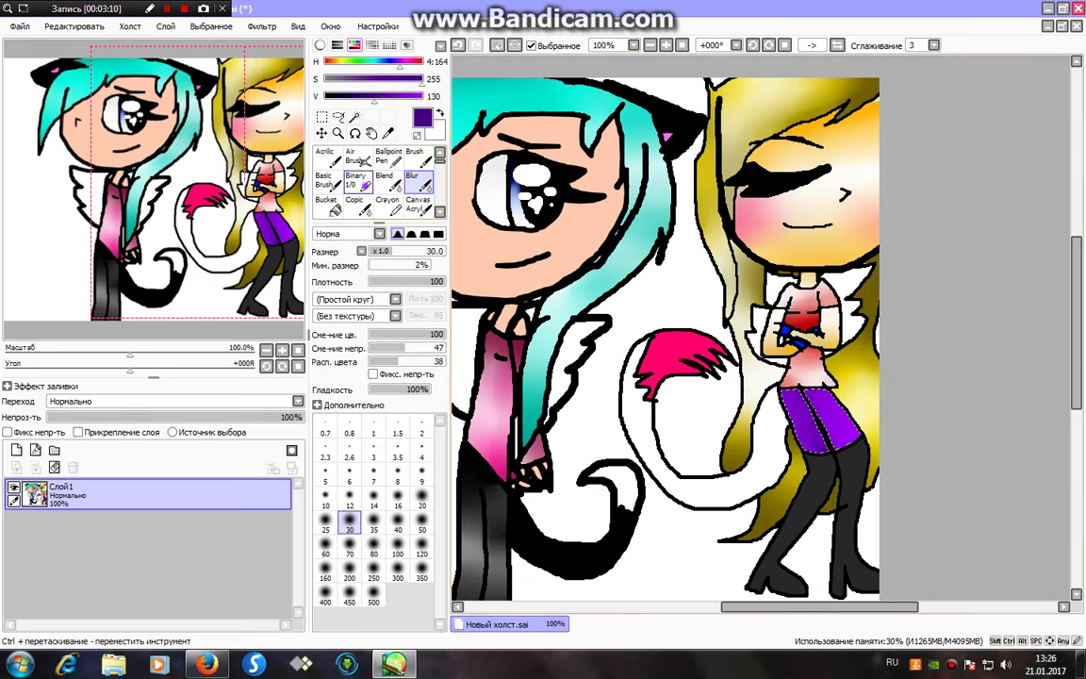
- Paint white Binary highlights along the purple shorts at saturation 0 and value 255, and blur them into the colour
click(356, 182)
drag(350, 83, 426, 95)
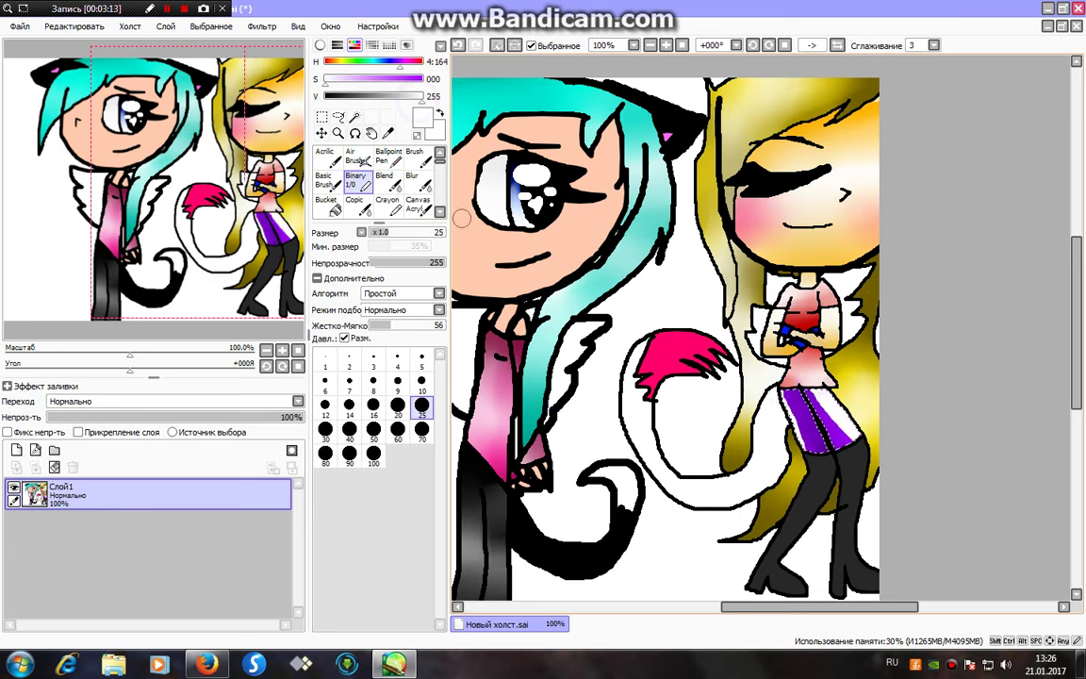
click(413, 181)
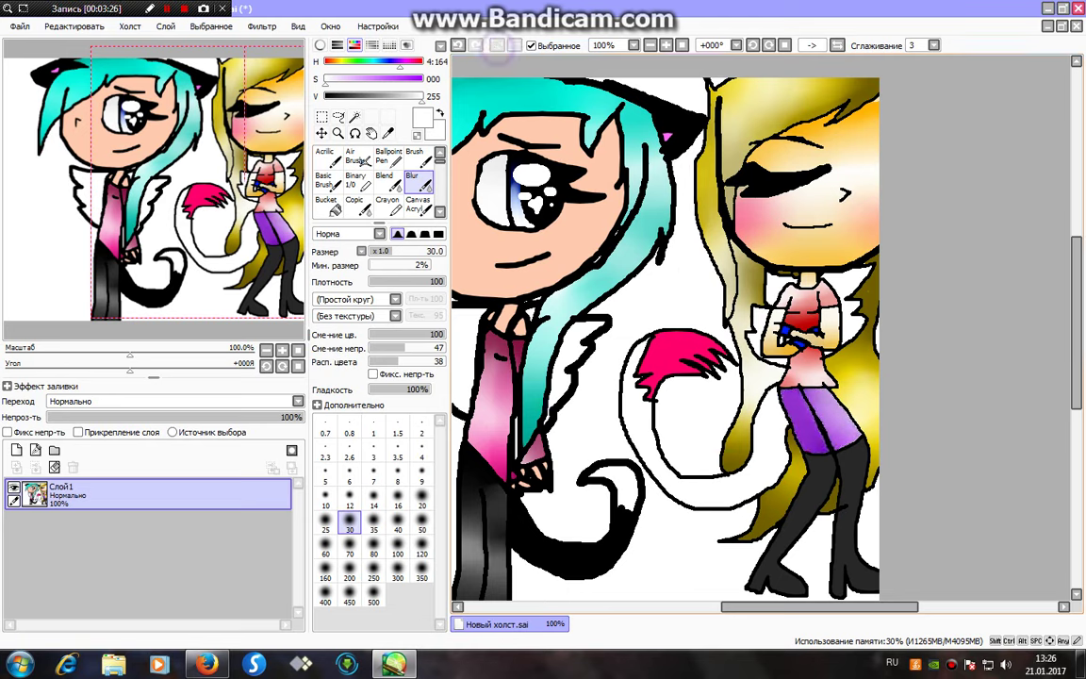
- Select the pink tail tip, shade it with the sampled pink at value 130, and blur the shading, redoing the first attempt
click(355, 116)
click(677, 355)
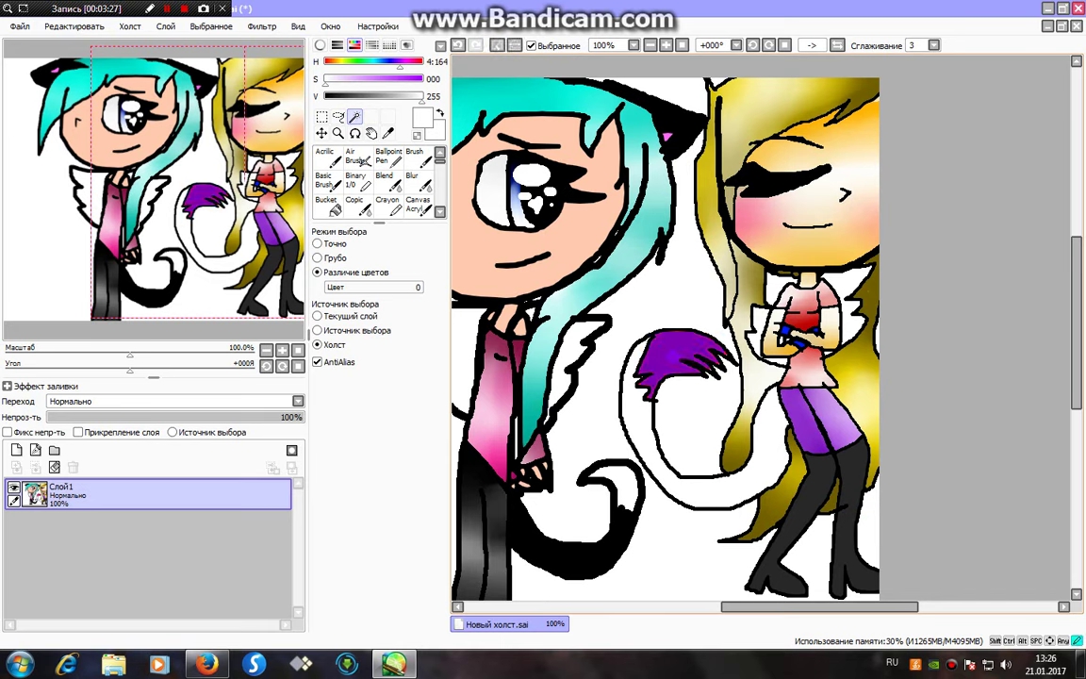
click(358, 182)
right_click(659, 354)
drag(422, 95, 375, 95)
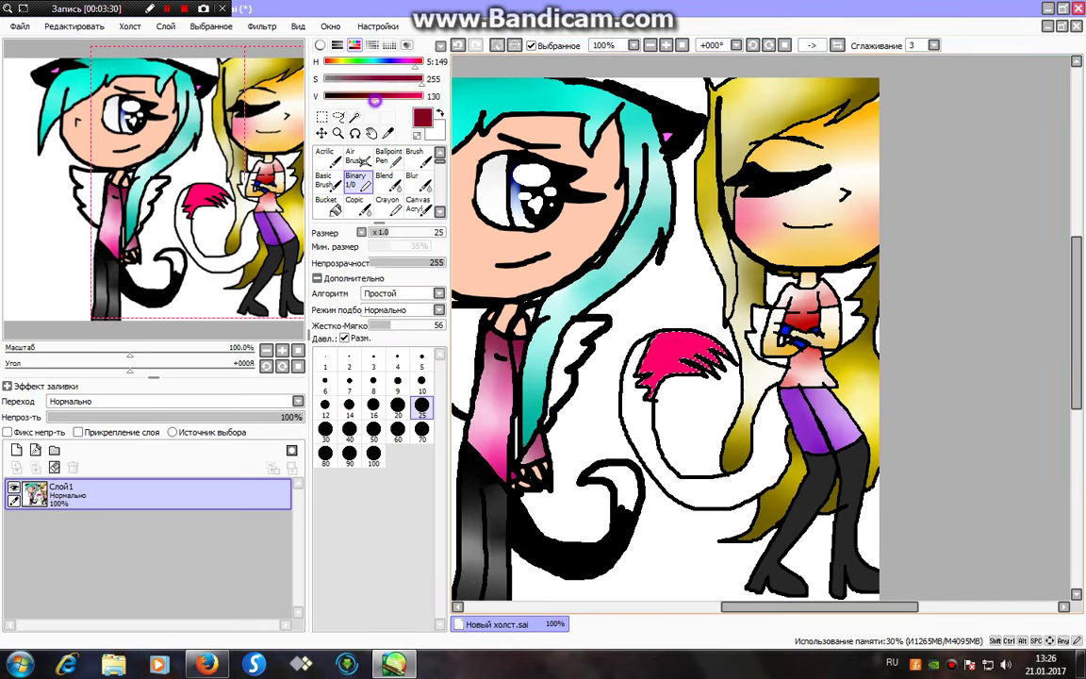
mouse_move(734, 352)
mouse_down()
mouse_move(668, 375)
mouse_move(691, 346)
mouse_up()
click(406, 185)
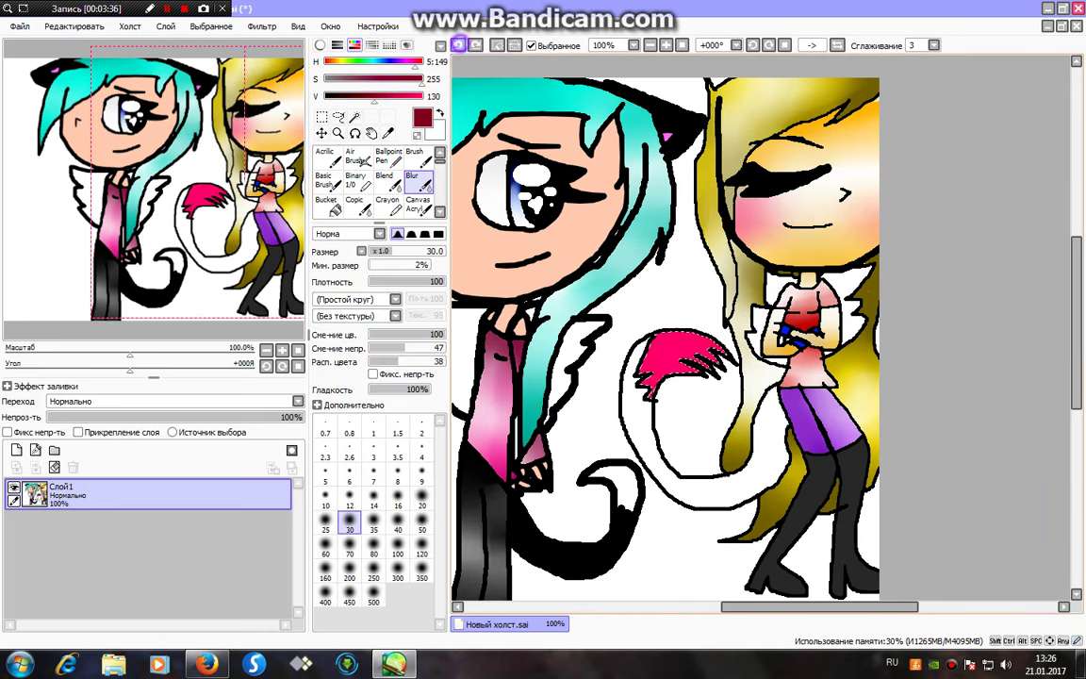
click(355, 180)
click(414, 181)
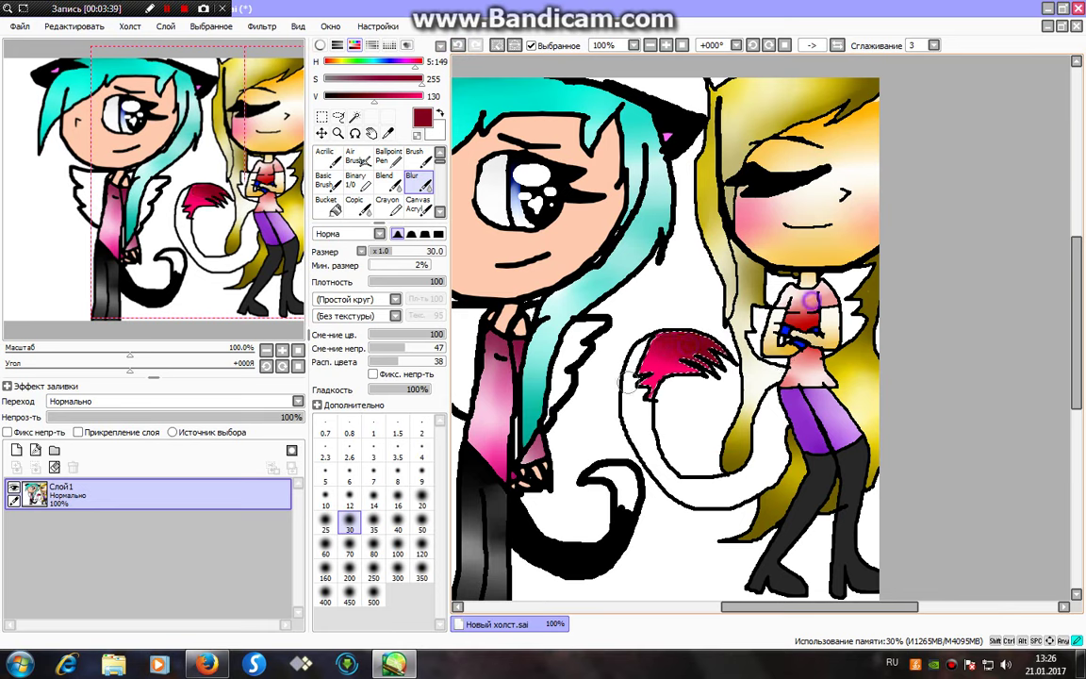
- Paint white highlights on the lower part of the tail tip at saturation 0 and value 255, and blur them
click(366, 186)
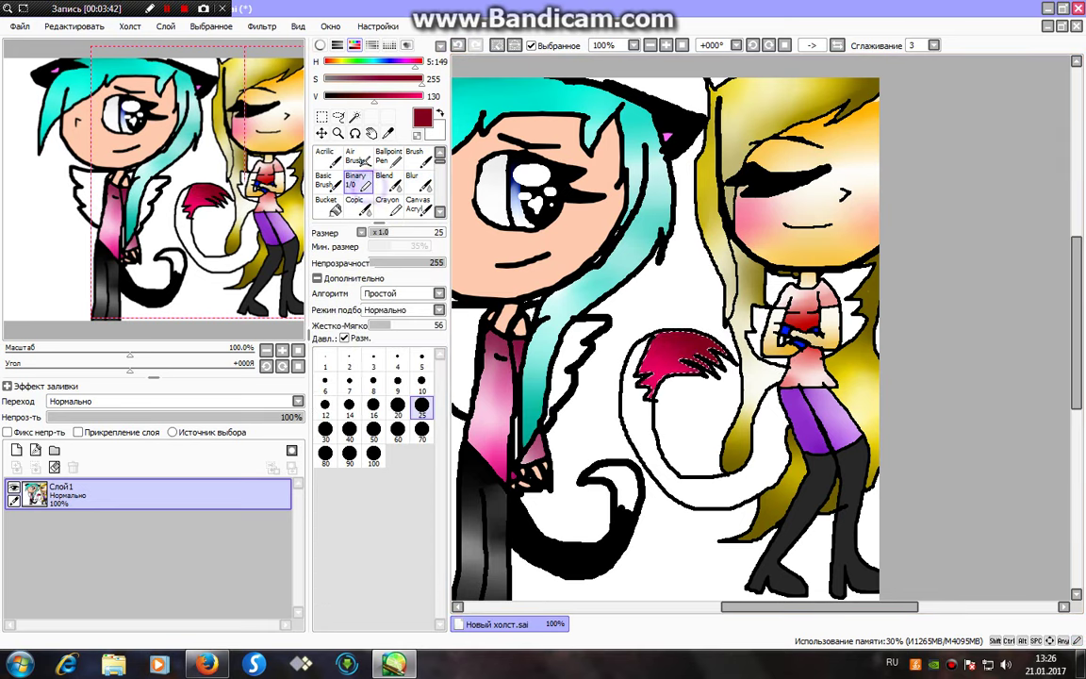
drag(360, 81, 326, 82)
drag(396, 99, 424, 99)
drag(648, 372, 668, 370)
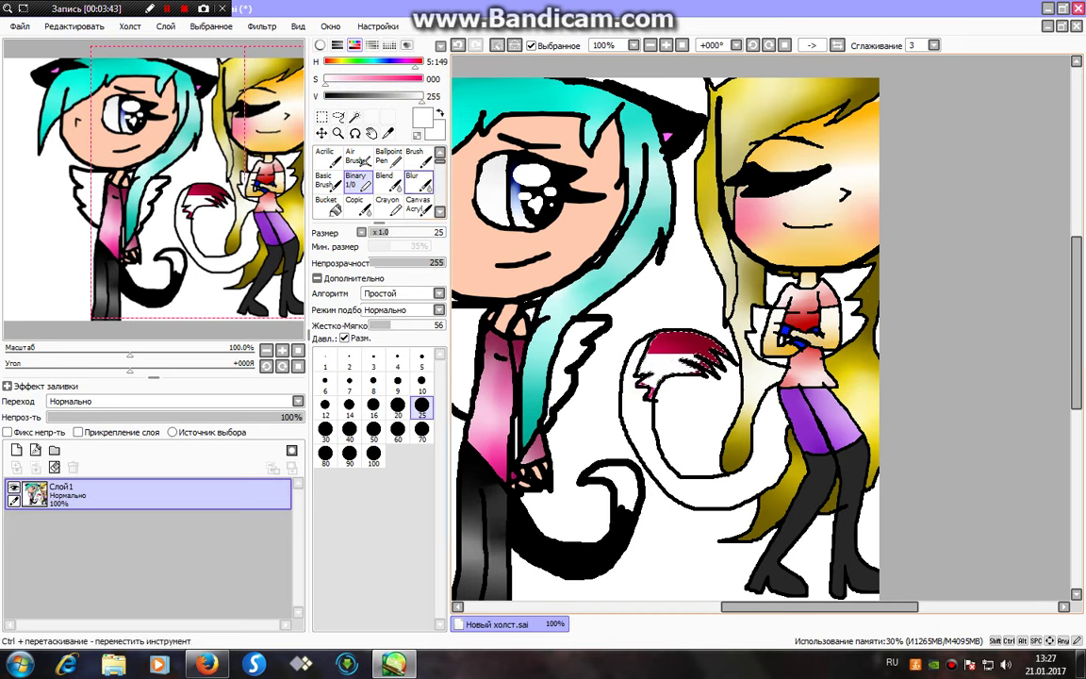
click(414, 181)
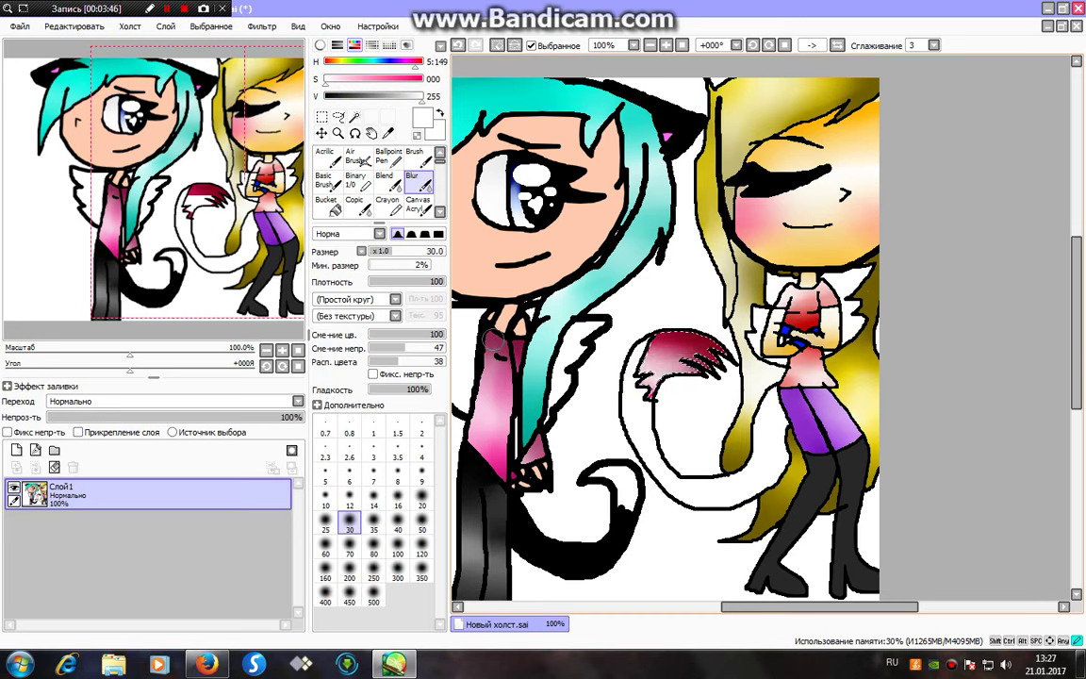
drag(700, 362, 651, 372)
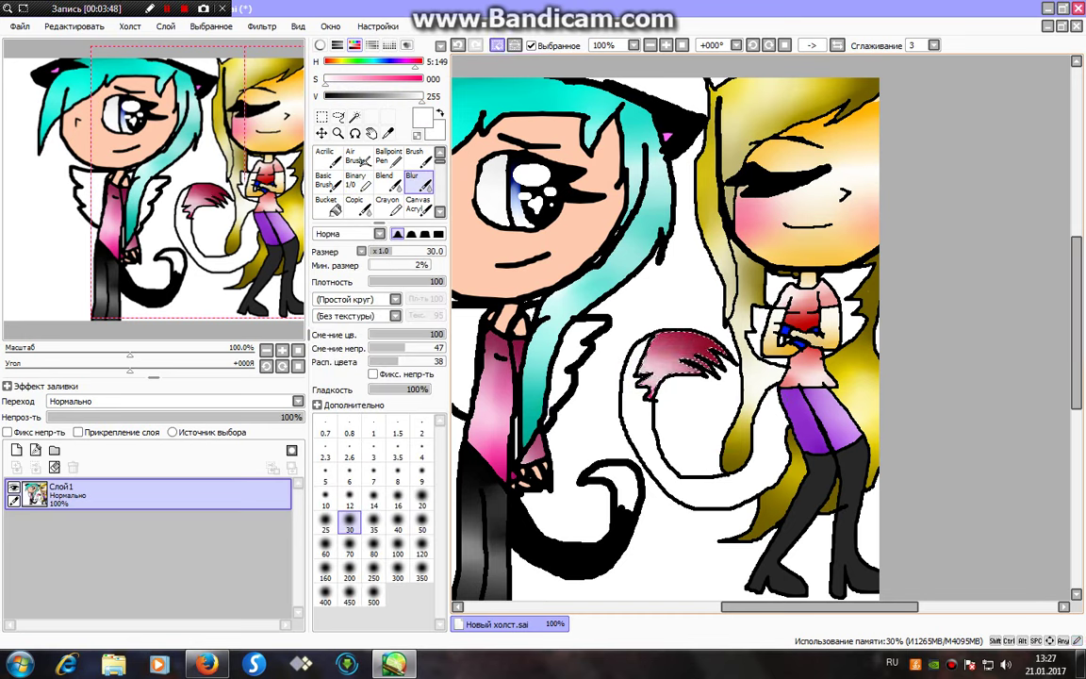
- Select the blonde character's dark boots, hide the selection outline, shade the boots with black at value 0, and blur the shading
click(354, 116)
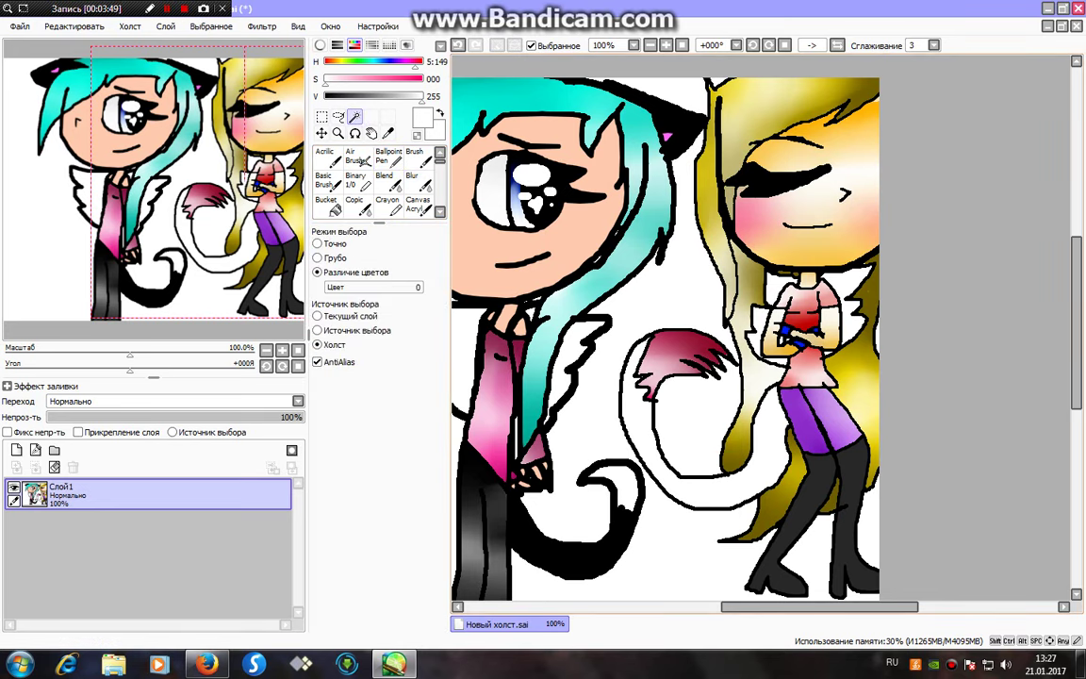
click(821, 482)
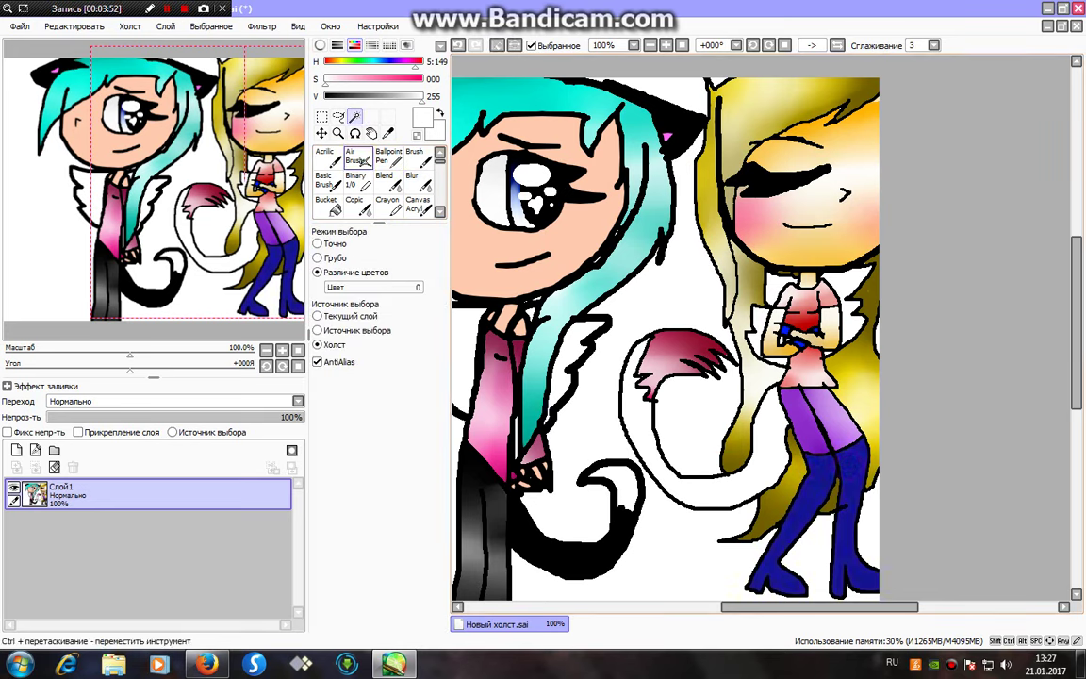
click(355, 179)
click(325, 96)
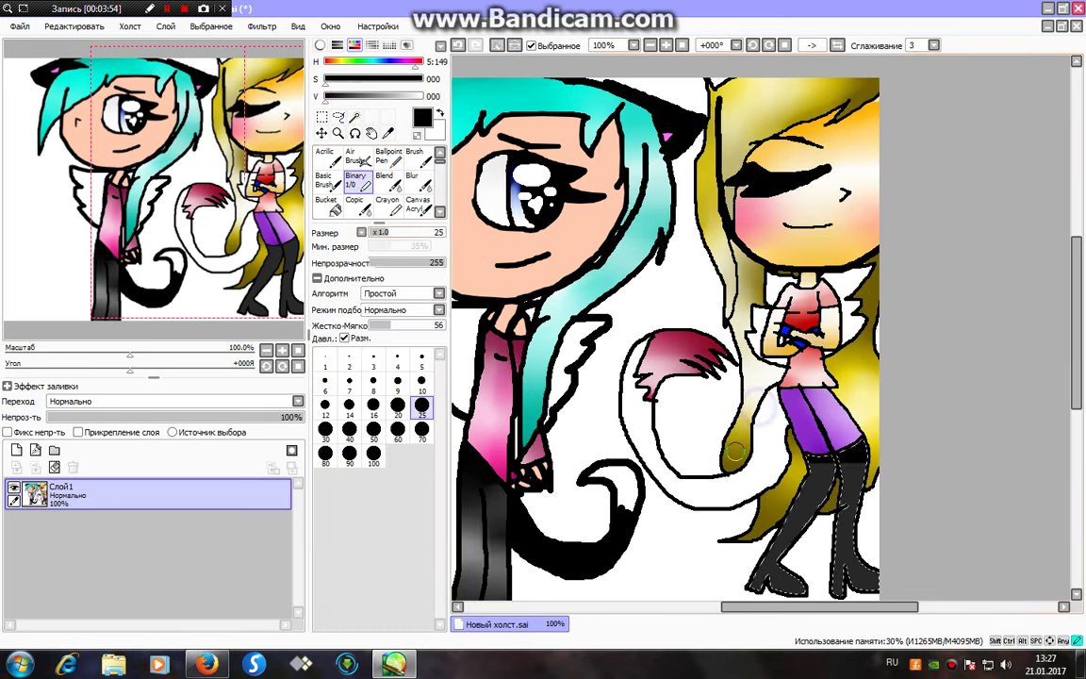
click(531, 45)
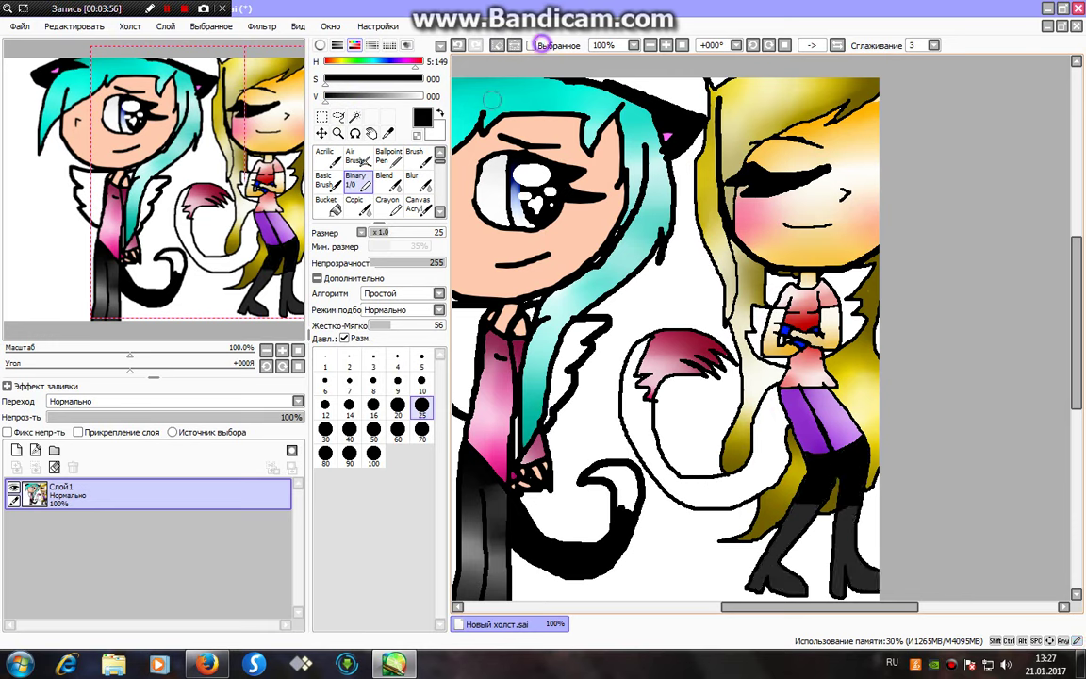
click(416, 184)
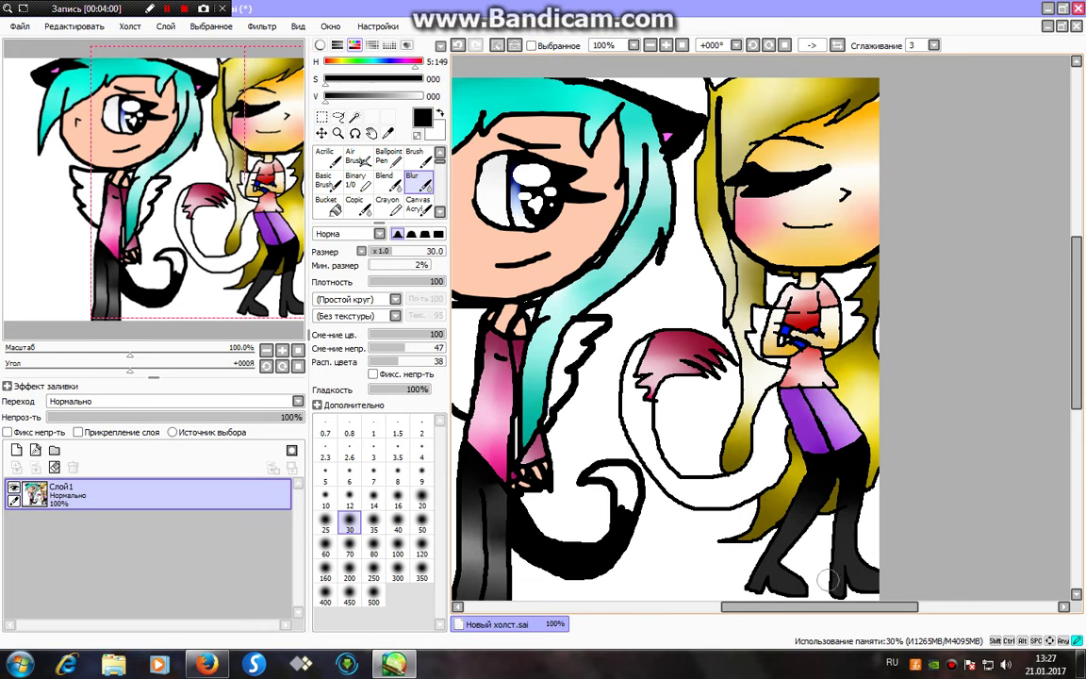
- Paint white highlights on the blonde character's boots with the Binary tool at value 255, and blur them into the black
click(355, 179)
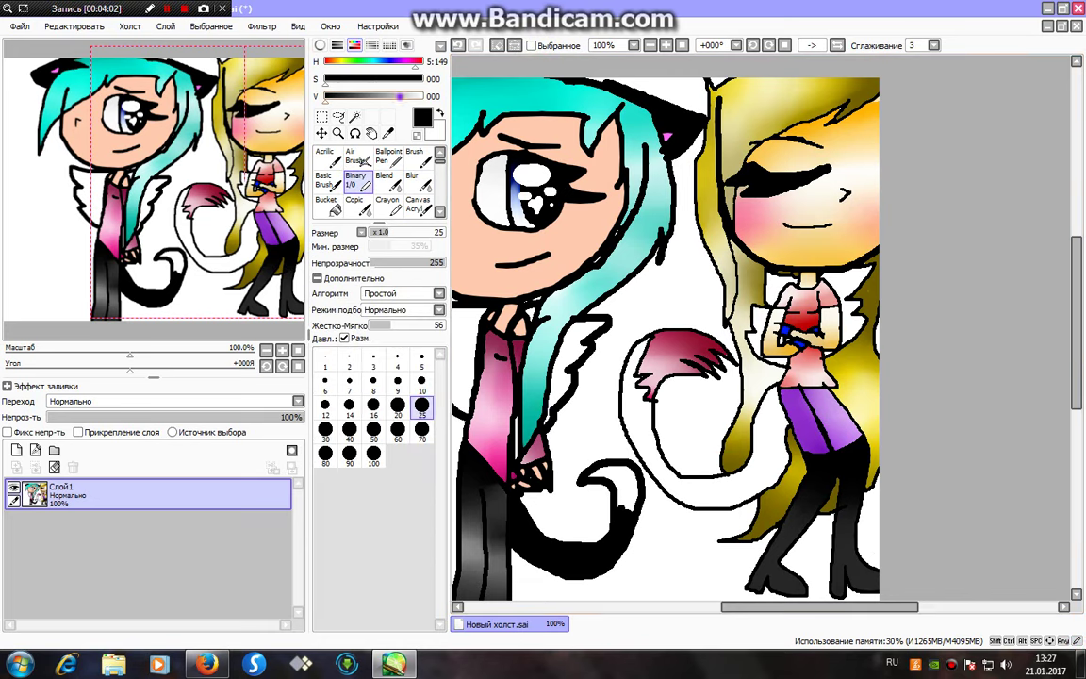
click(420, 96)
drag(816, 460, 861, 447)
mouse_move(896, 581)
mouse_down()
mouse_move(807, 591)
mouse_move(835, 541)
mouse_move(916, 550)
mouse_move(824, 574)
mouse_move(910, 580)
mouse_move(935, 563)
mouse_move(699, 566)
mouse_move(875, 566)
mouse_move(985, 533)
mouse_move(786, 478)
mouse_move(956, 438)
mouse_up()
click(416, 179)
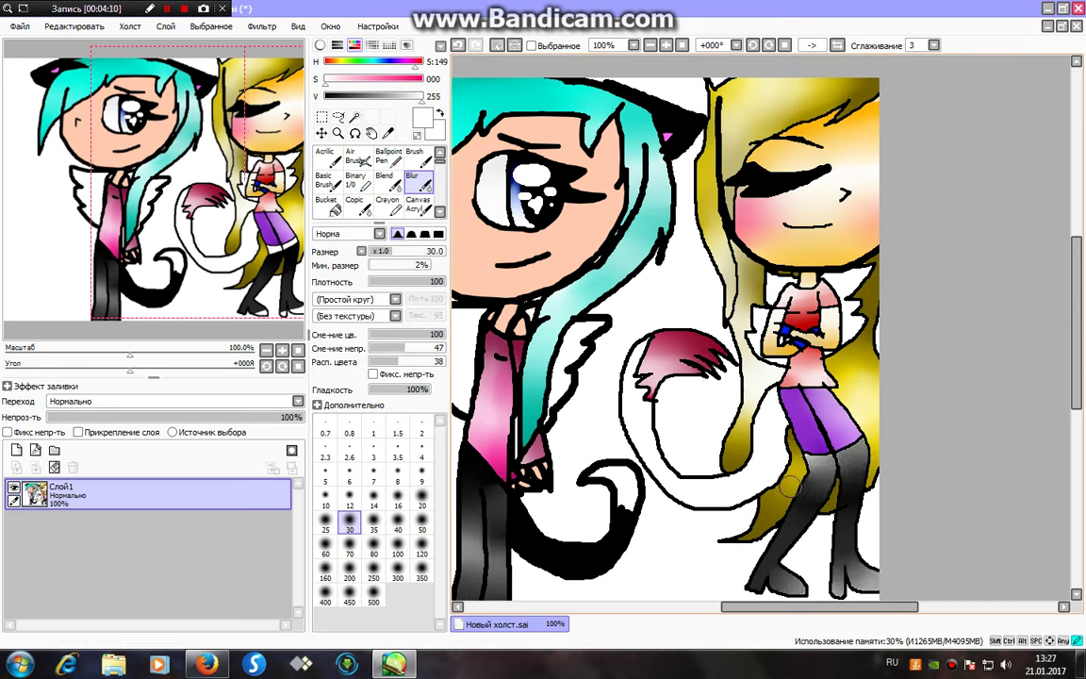
- Clear the boots selection and select the turquoise-haired character's face, neck and hand skin with the Magic Wand
click(496, 45)
drag(169, 175, 108, 165)
click(355, 114)
click(567, 260)
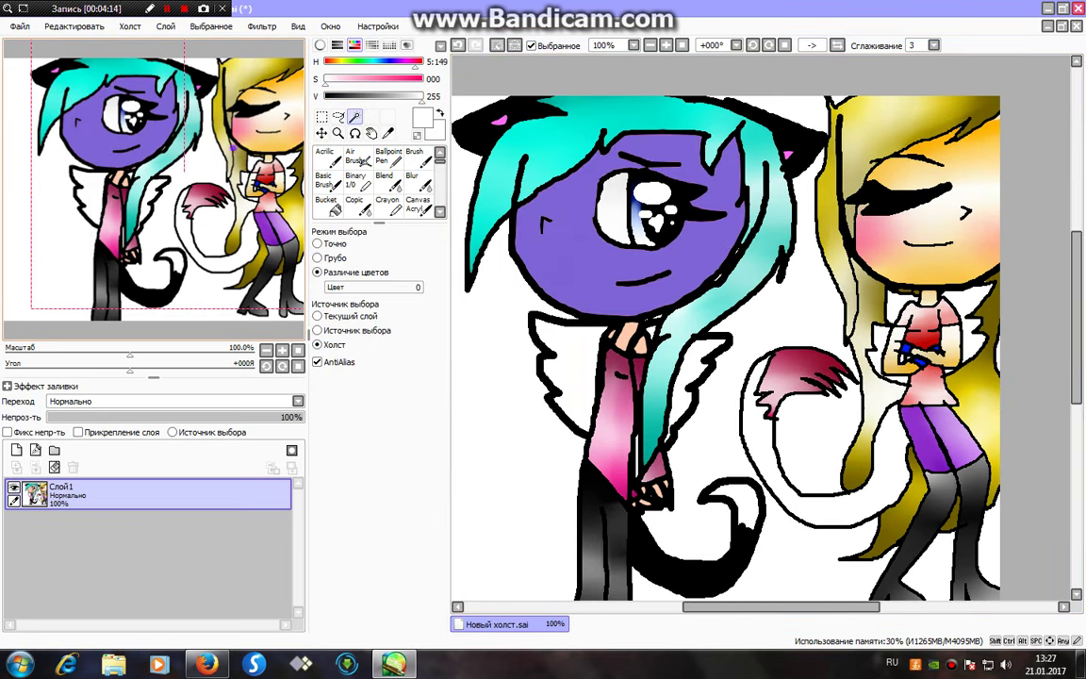
drag(233, 148, 233, 150)
click(638, 294)
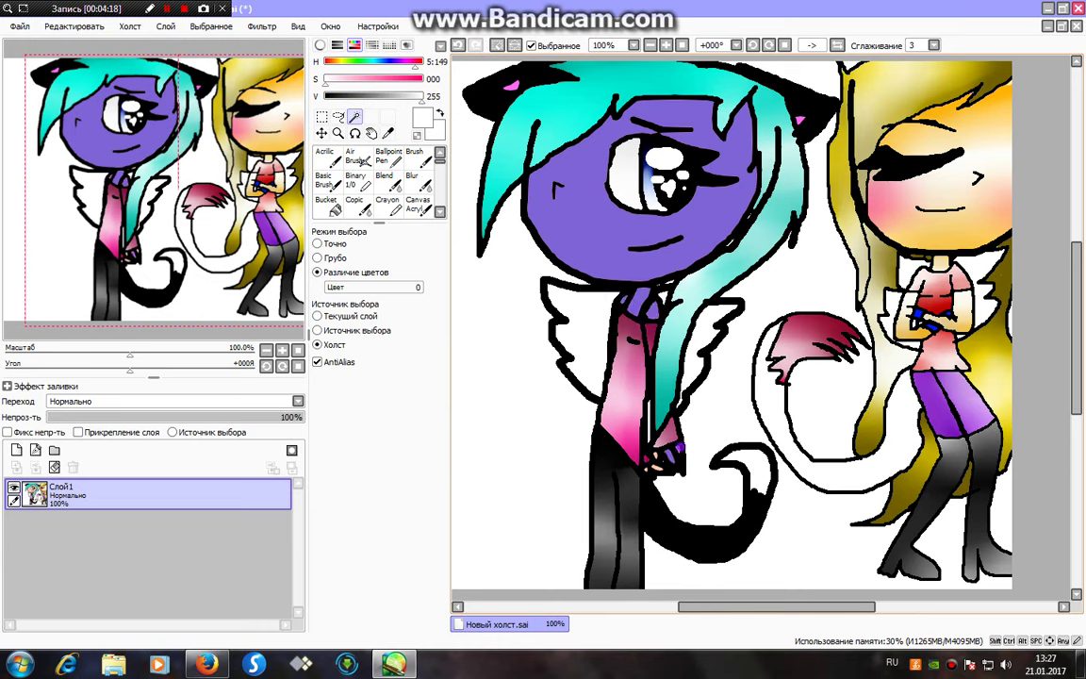
click(659, 460)
click(458, 45)
- Hide the selection outline and shade the face edges, neck and hand with Binary strokes in the sampled skin colour at saturation 255
click(358, 182)
right_click(581, 235)
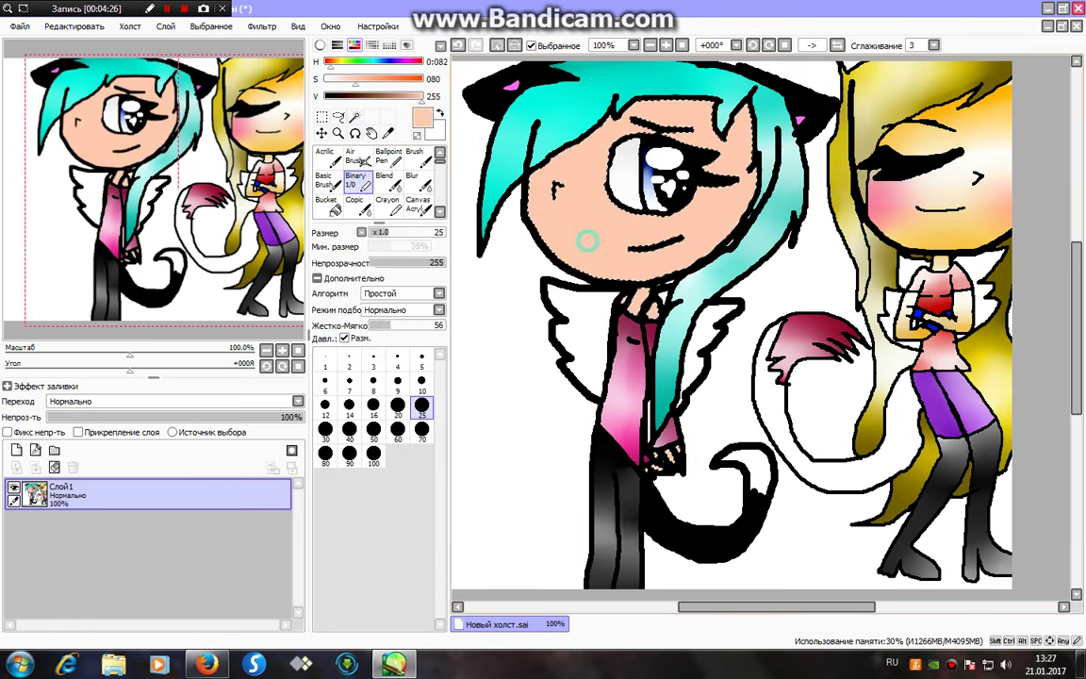
click(532, 47)
click(421, 79)
mouse_move(597, 106)
mouse_down()
mouse_move(722, 106)
mouse_move(714, 155)
mouse_move(726, 114)
mouse_move(754, 92)
mouse_move(748, 219)
mouse_move(666, 274)
mouse_move(544, 267)
mouse_up()
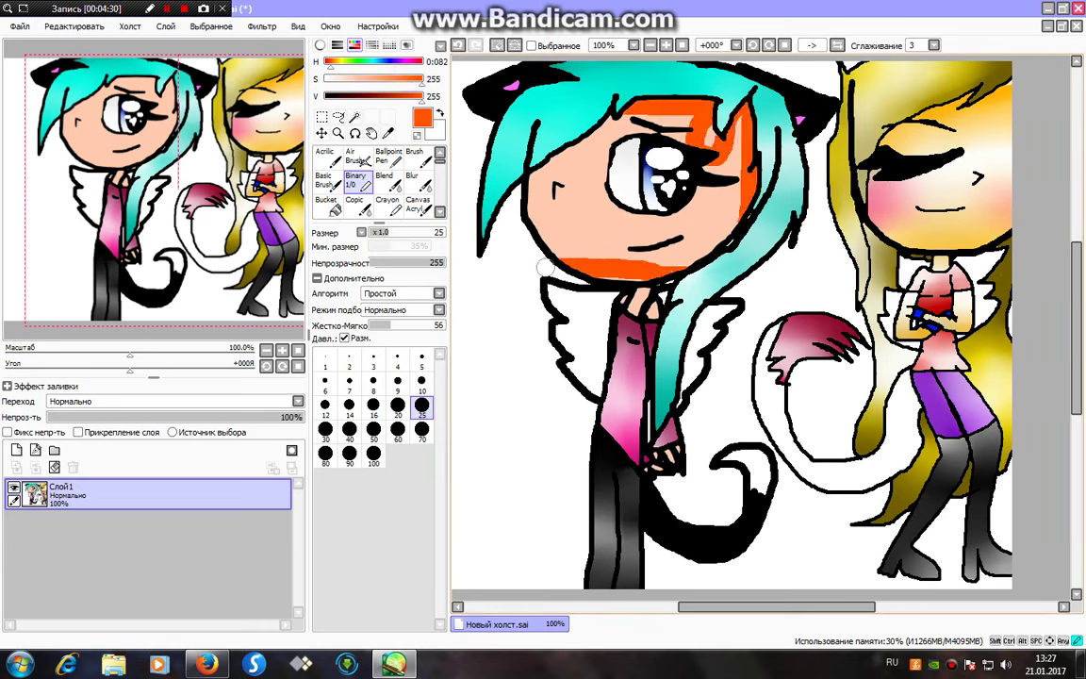
mouse_move(716, 143)
mouse_down()
mouse_move(528, 118)
mouse_move(608, 189)
mouse_up()
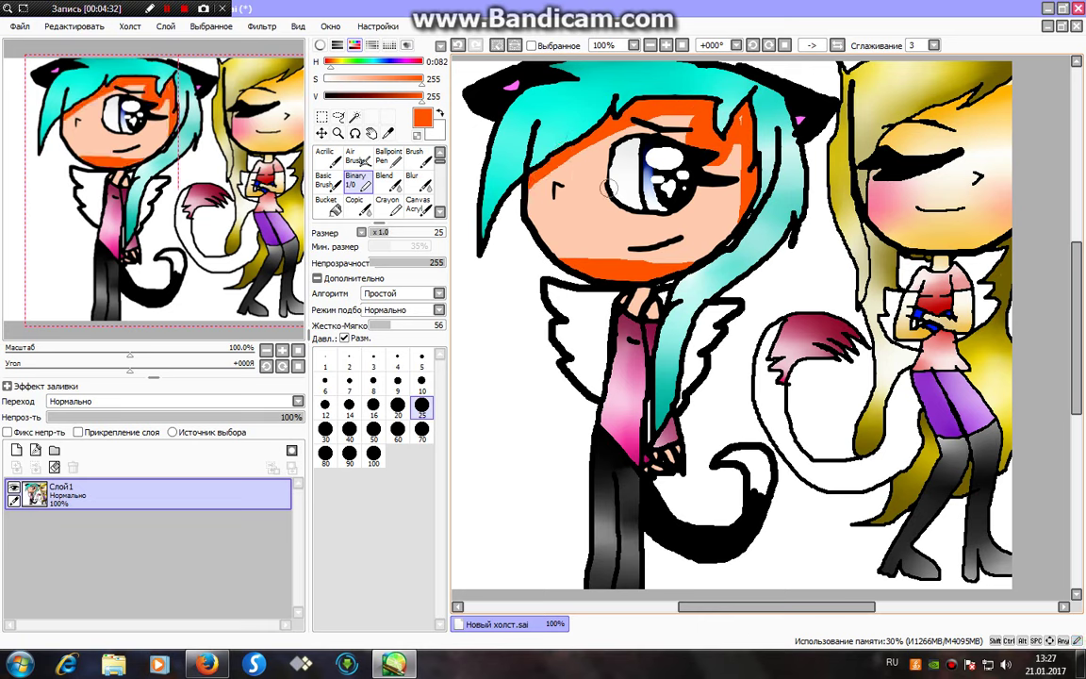
drag(661, 286, 641, 294)
drag(671, 457, 687, 436)
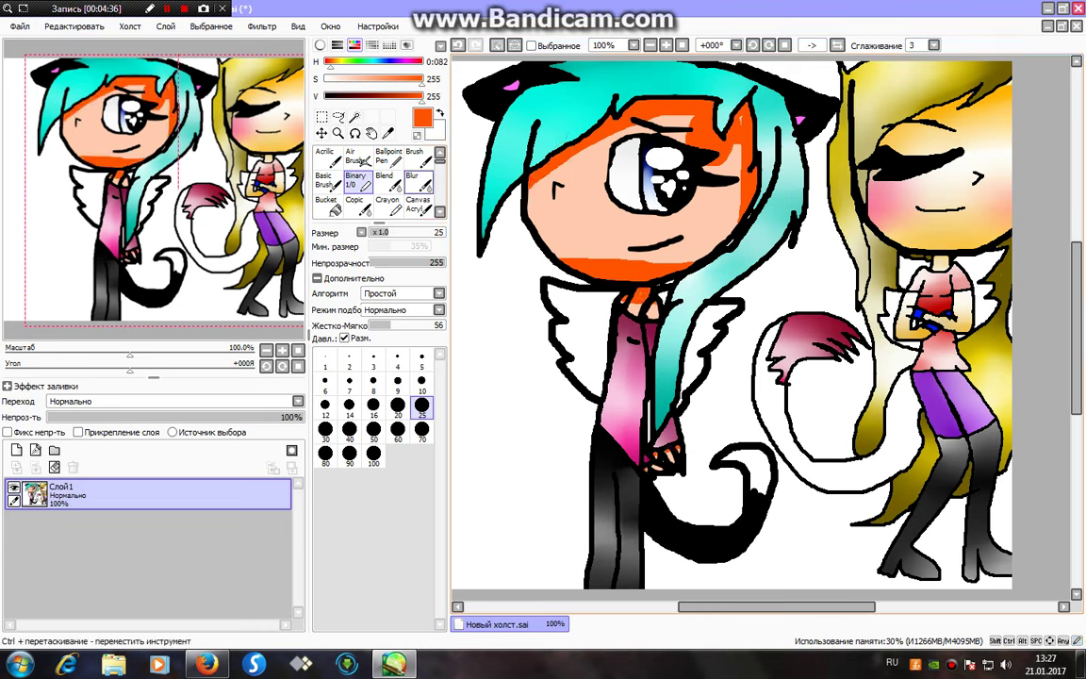
- Blur the orange shading on the turquoise-haired character's forehead, cheek and chin into the skin
click(412, 181)
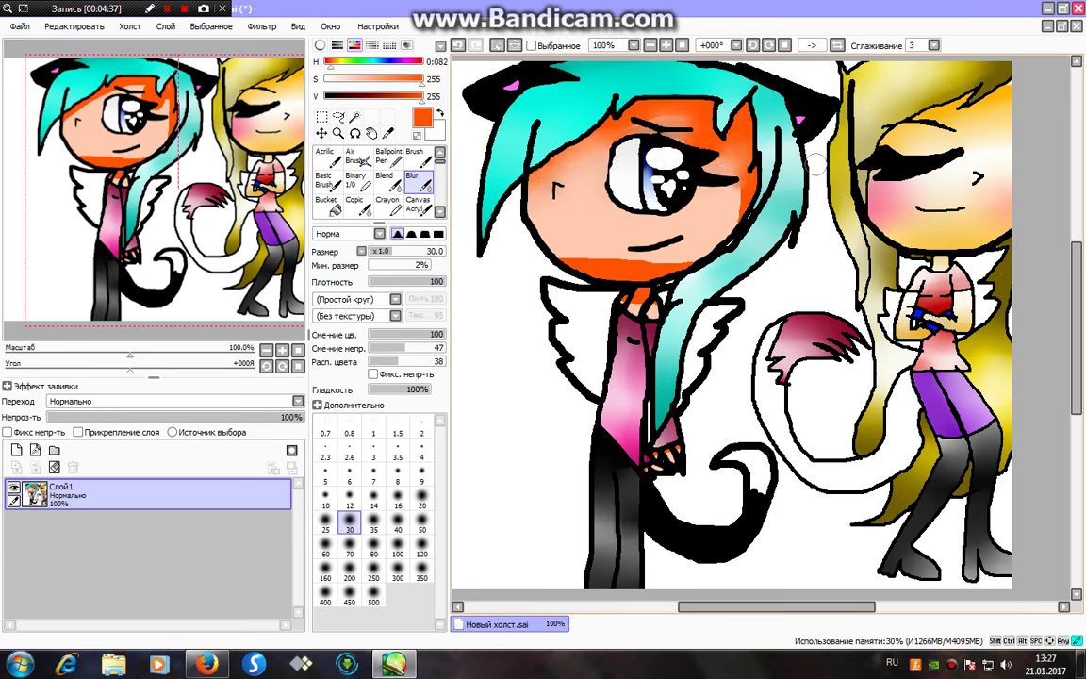
drag(734, 148, 731, 221)
drag(566, 261, 686, 259)
mouse_move(578, 303)
mouse_down()
mouse_move(613, 233)
mouse_move(580, 225)
mouse_up()
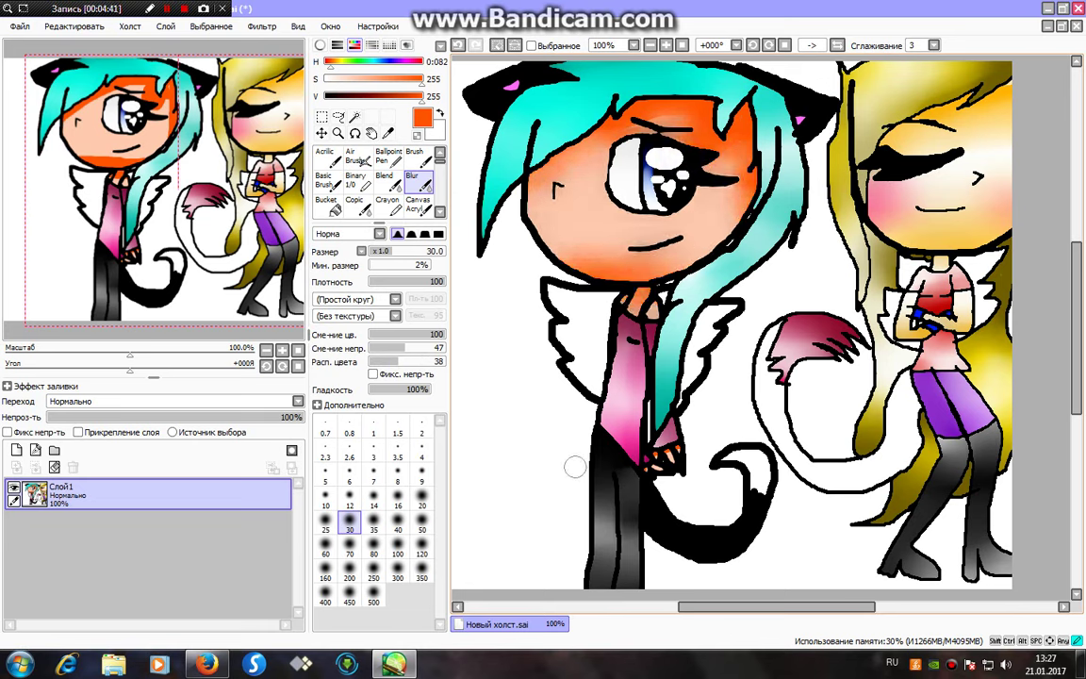
- Paint white Binary highlights at saturation 0 on the turquoise-haired character's face, neck and hand, and blur those on the face
click(359, 182)
click(328, 79)
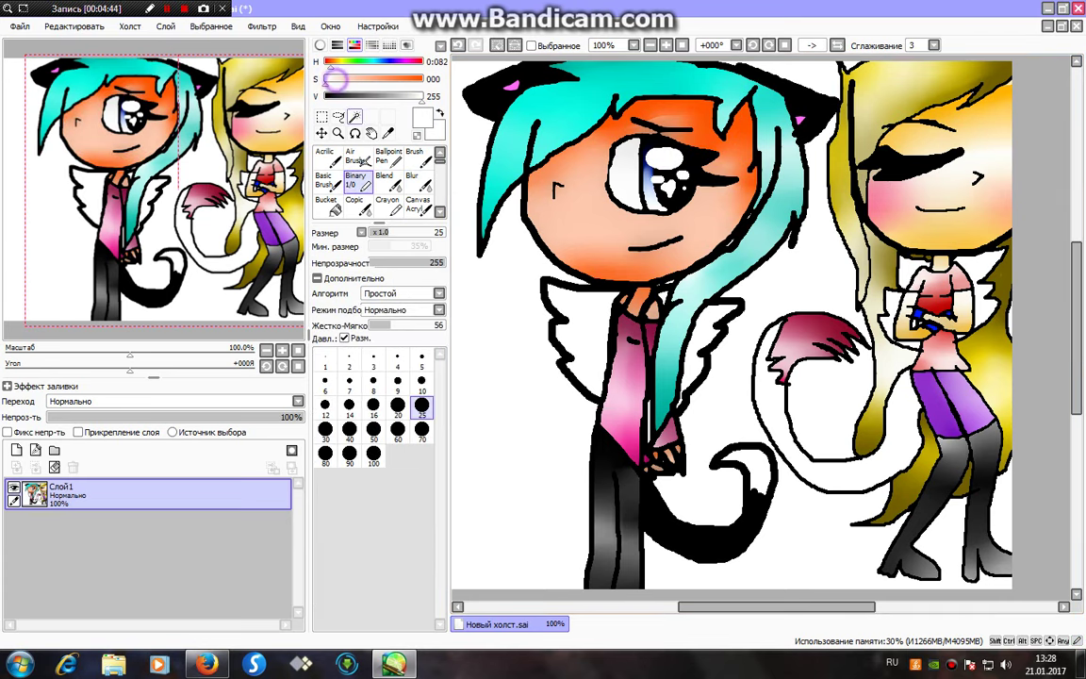
mouse_move(729, 148)
mouse_down()
mouse_move(592, 151)
mouse_move(509, 171)
mouse_move(565, 259)
mouse_move(633, 303)
mouse_up()
drag(654, 439, 675, 452)
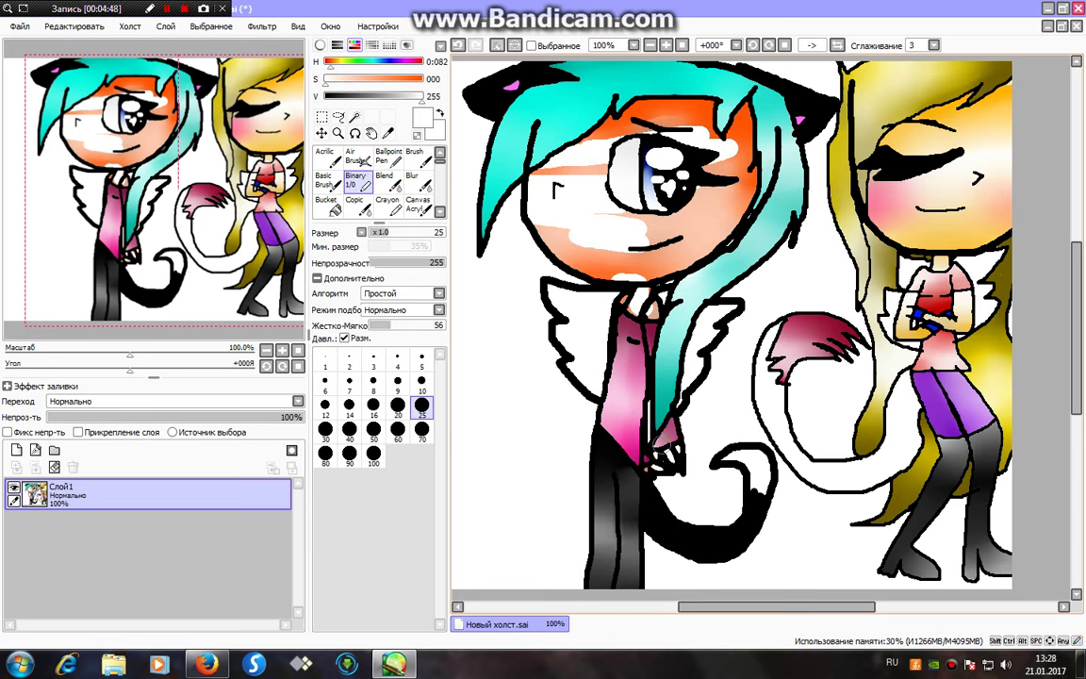
click(412, 181)
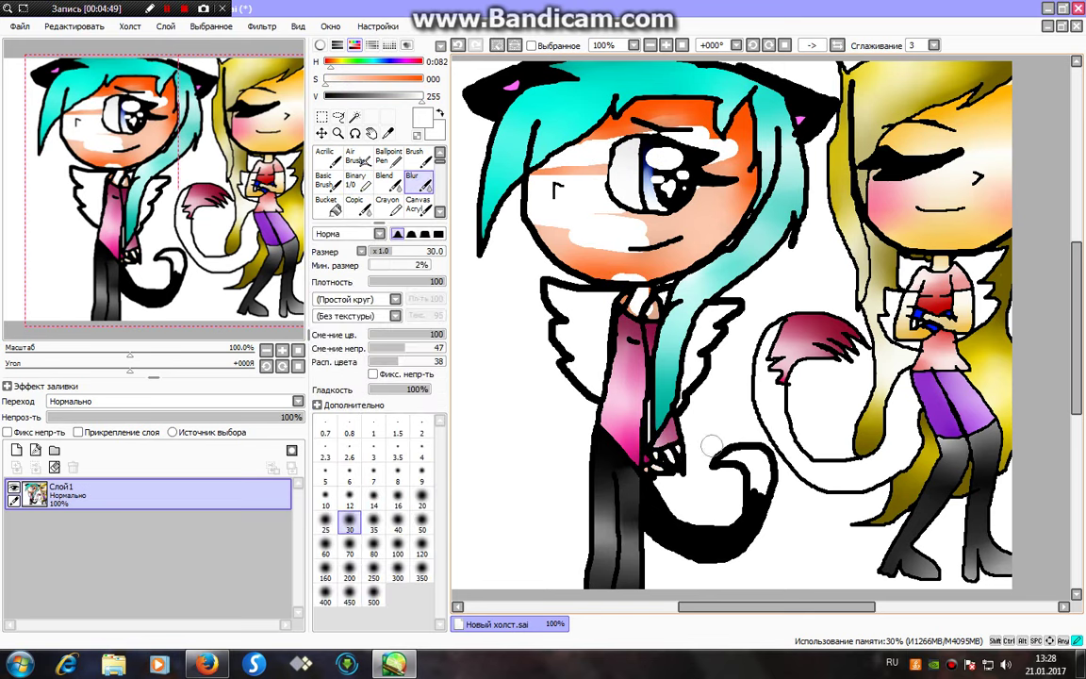
drag(649, 273, 599, 274)
mouse_move(646, 234)
mouse_down()
mouse_move(556, 227)
mouse_move(565, 175)
mouse_up()
drag(725, 151, 684, 122)
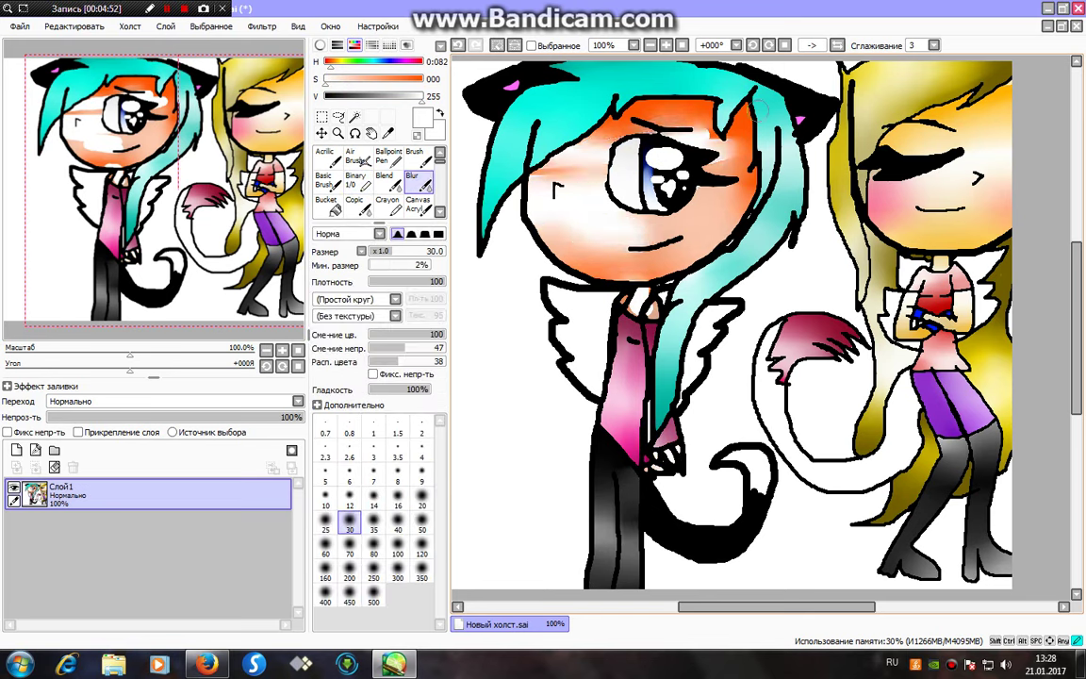
mouse_move(760, 112)
mouse_down()
mouse_move(651, 137)
mouse_move(760, 142)
mouse_up()
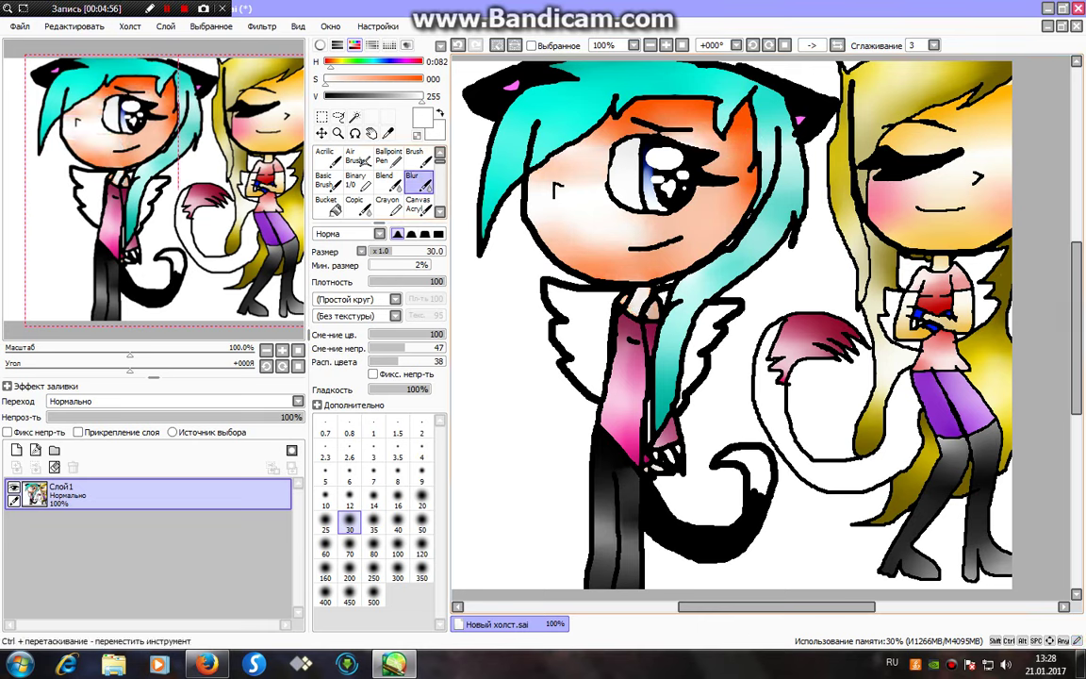
- Paint pure red blush strokes at saturation 255 on both cheeks of the turquoise-haired character and blur them into the skin
click(356, 182)
drag(410, 62, 423, 62)
click(421, 80)
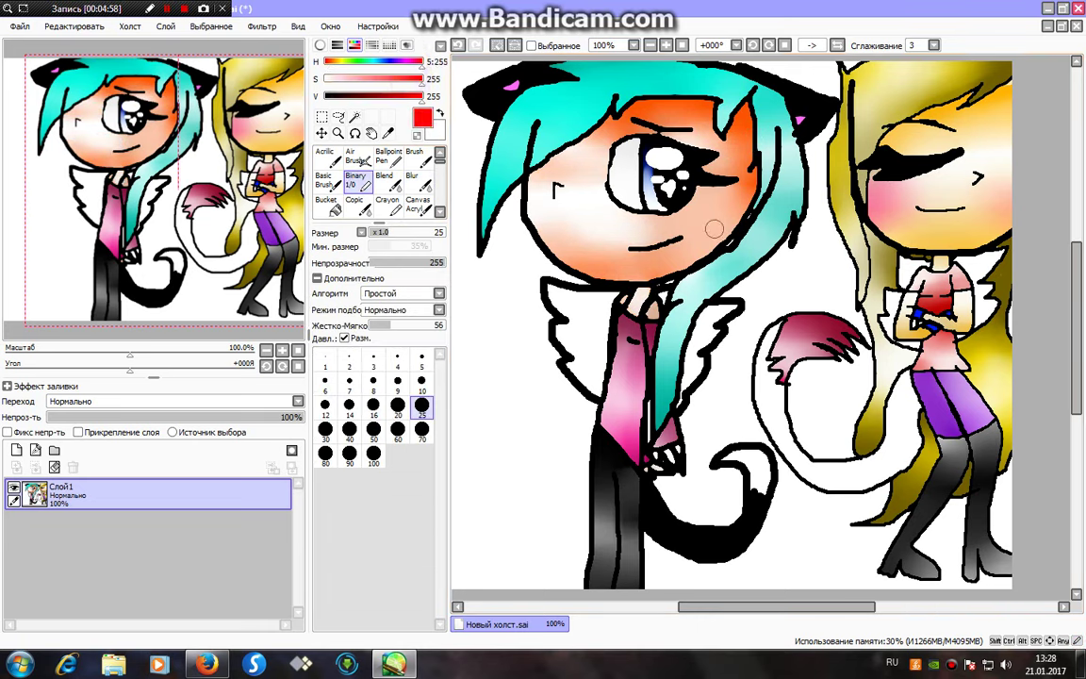
drag(679, 226, 722, 232)
drag(531, 219, 556, 225)
click(419, 182)
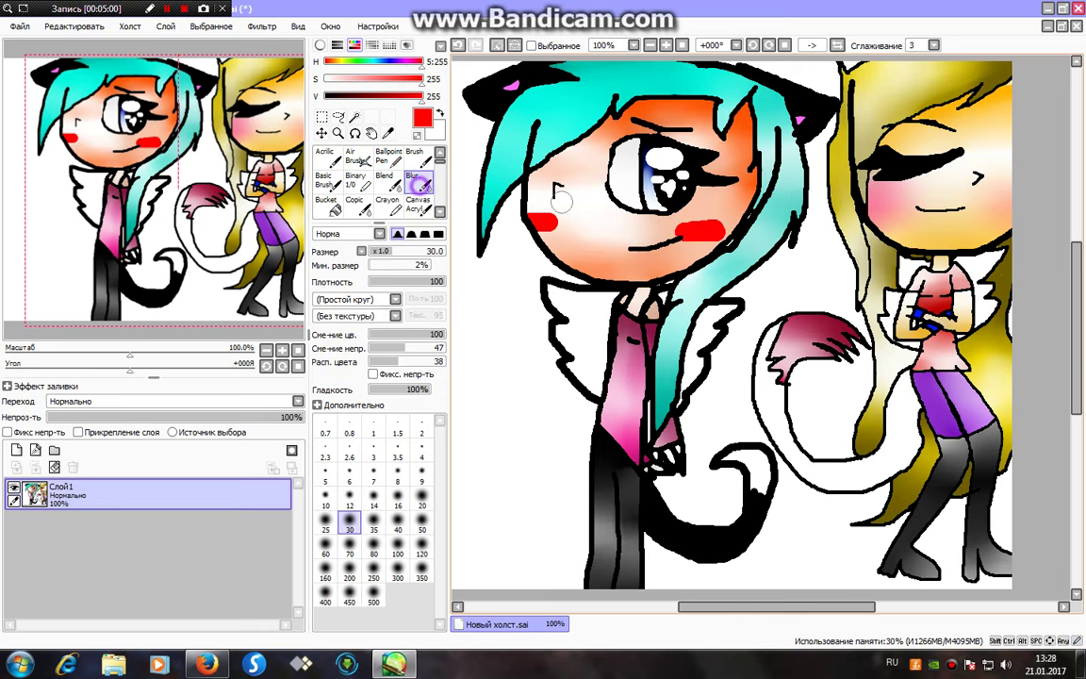
drag(677, 230, 724, 229)
drag(556, 222, 533, 223)
drag(678, 231, 724, 229)
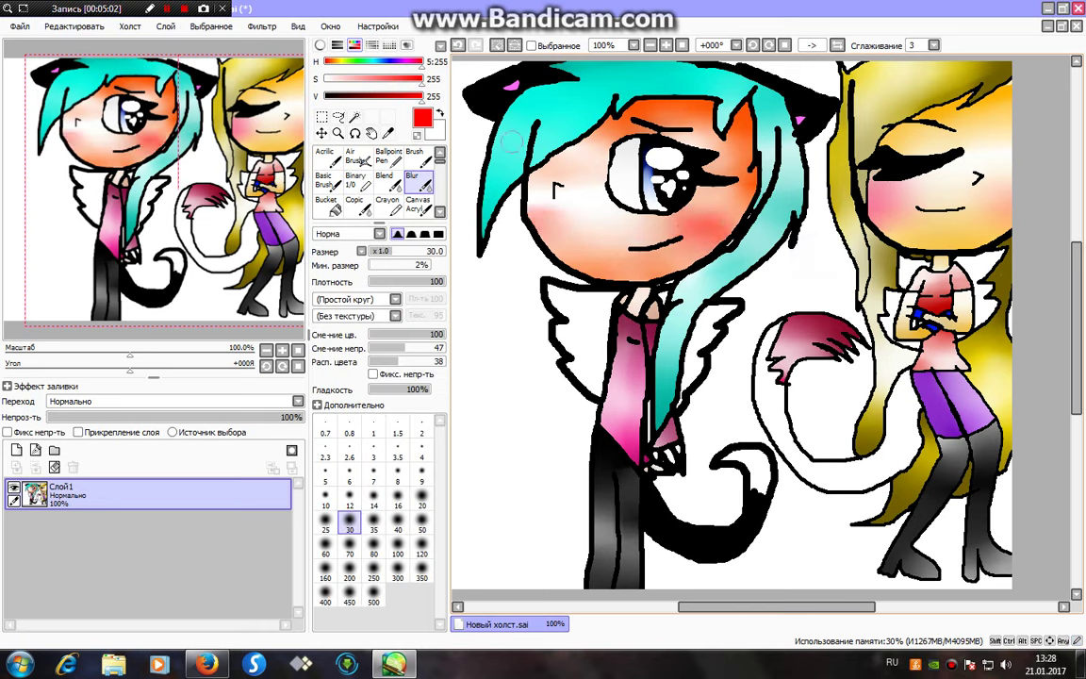
- Clear the selection and apply the Brightness and Contrast filter with lowered brightness, contrast +28 and colour depth +18
click(496, 44)
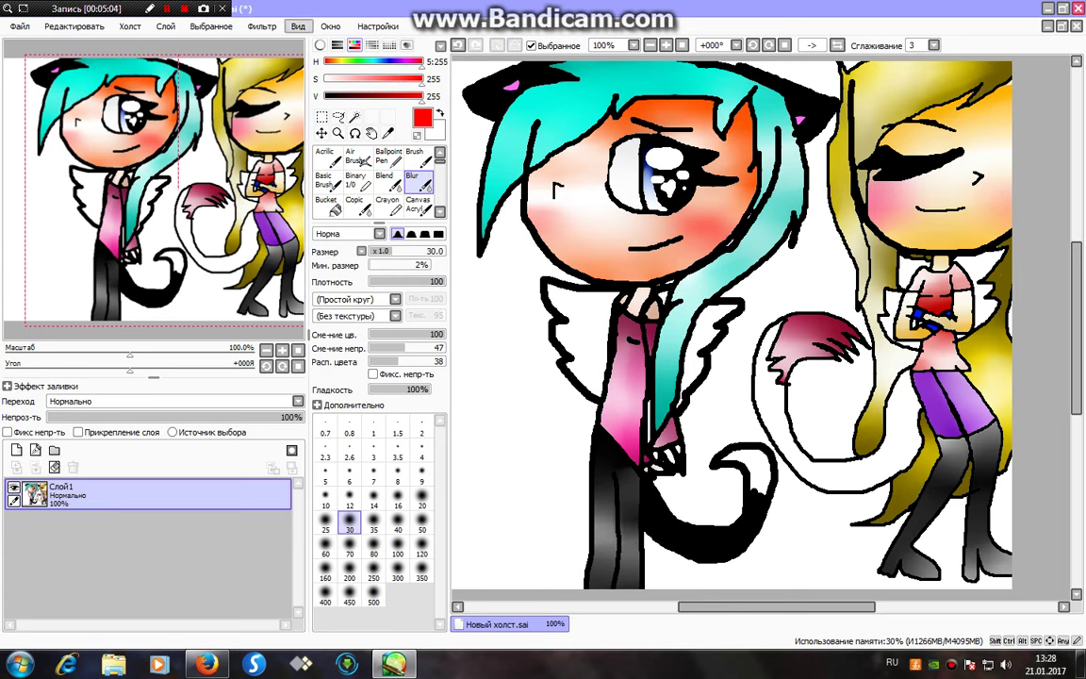
click(262, 26)
click(268, 57)
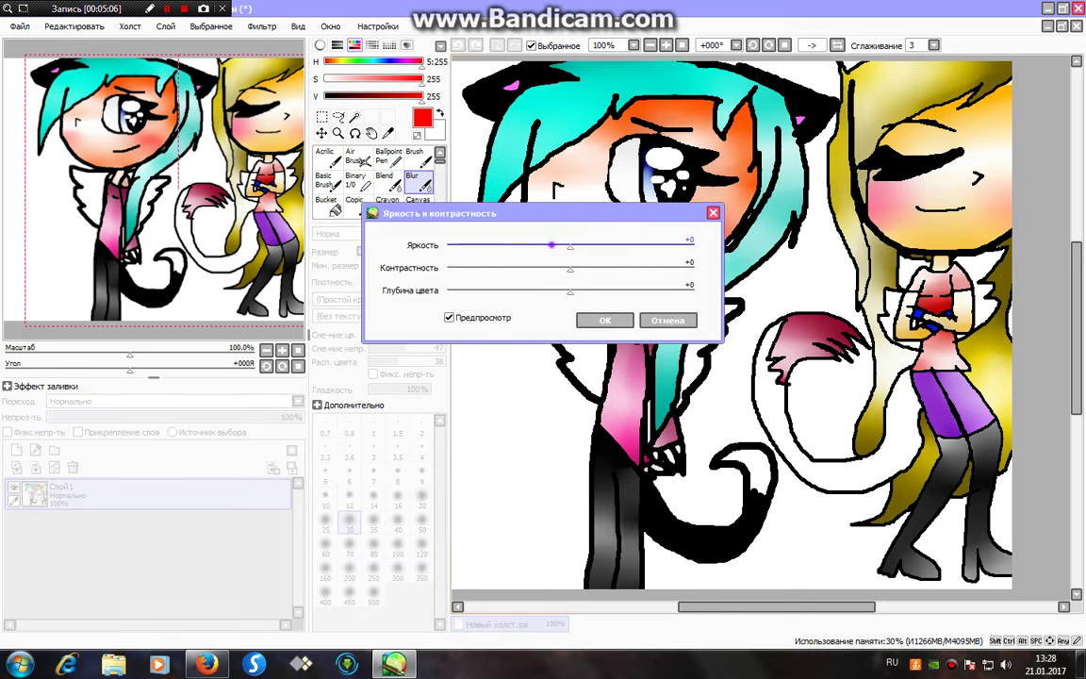
click(552, 245)
drag(572, 268, 592, 291)
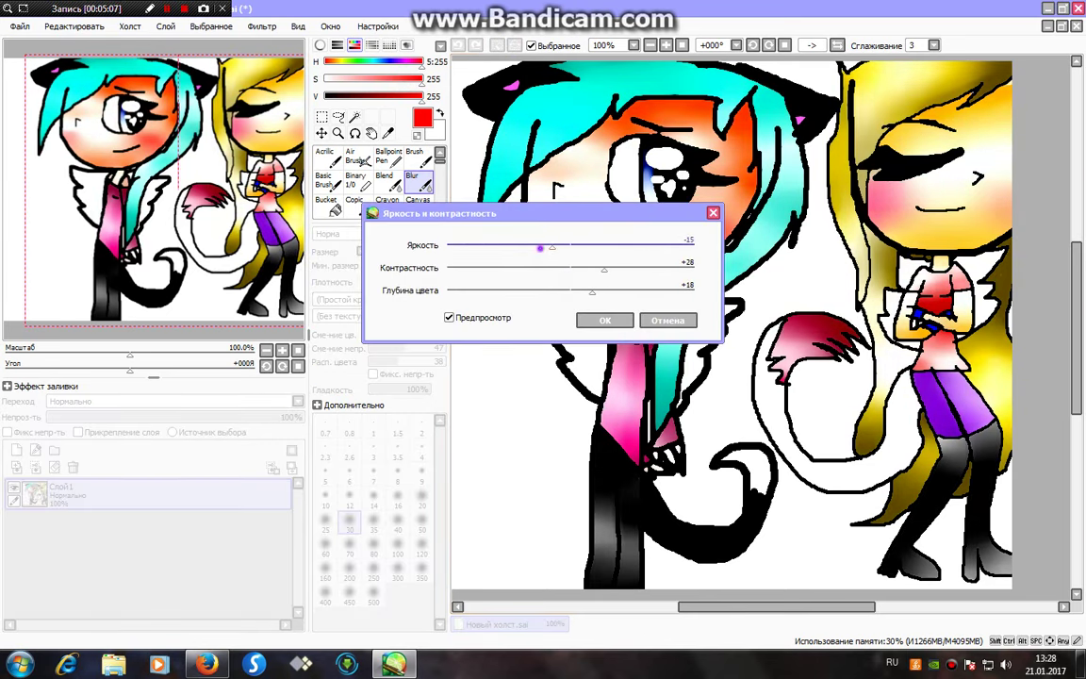
drag(540, 248, 536, 248)
click(603, 321)
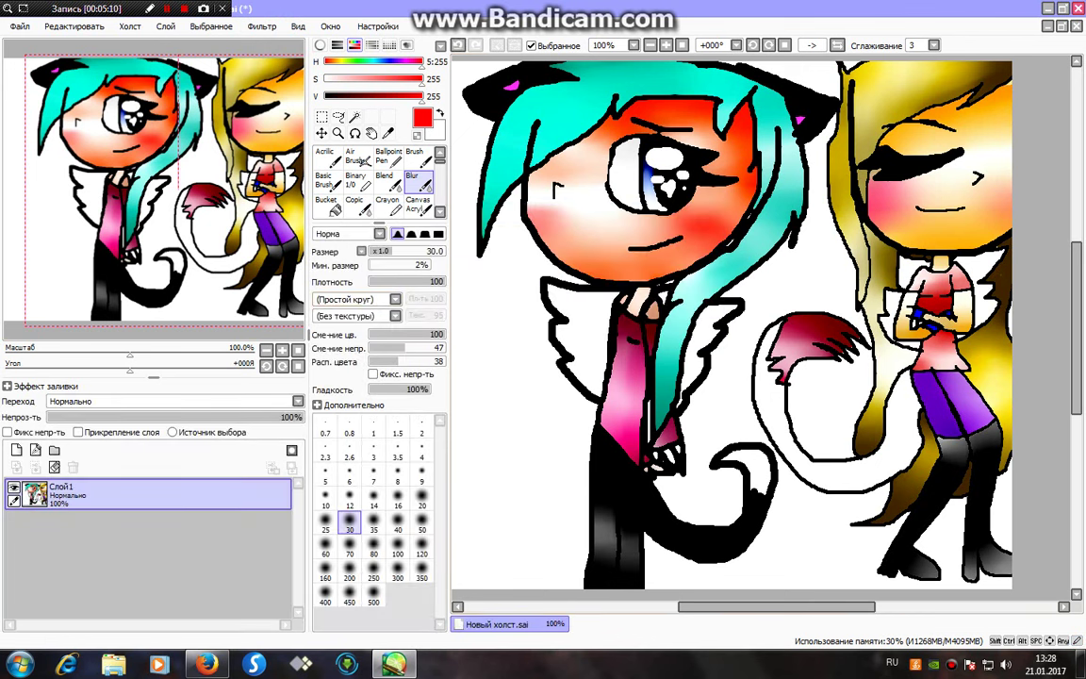
- Save the canvas to the desktop as a .sai file, replacing the default file name with a new title
click(1047, 8)
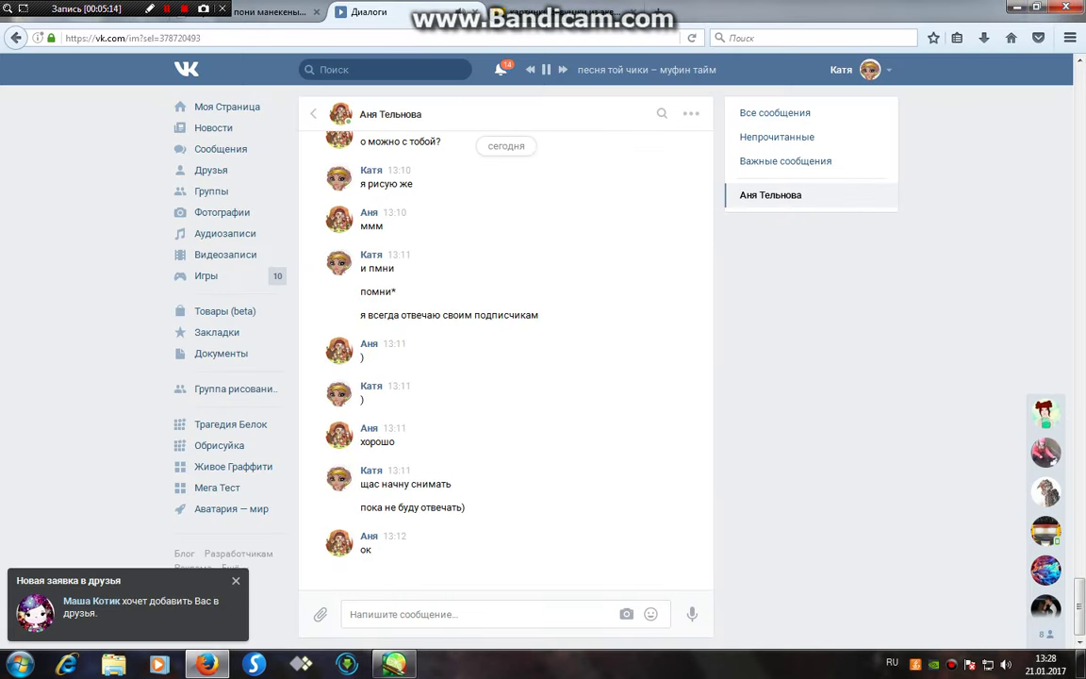
click(394, 664)
click(20, 26)
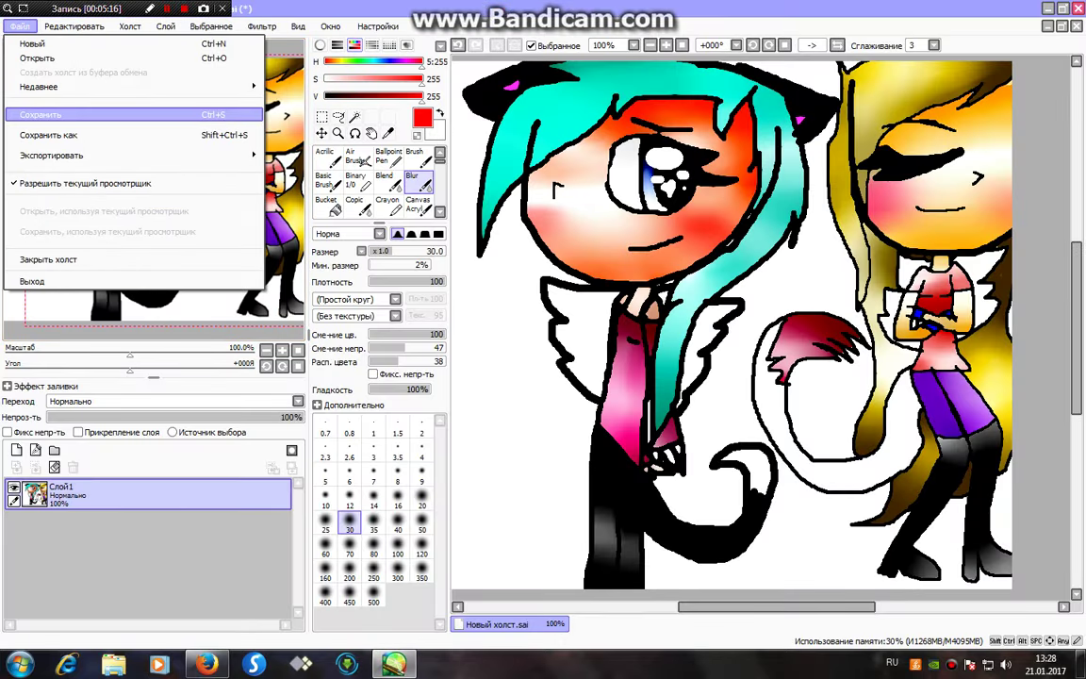
click(60, 115)
double_click(244, 344)
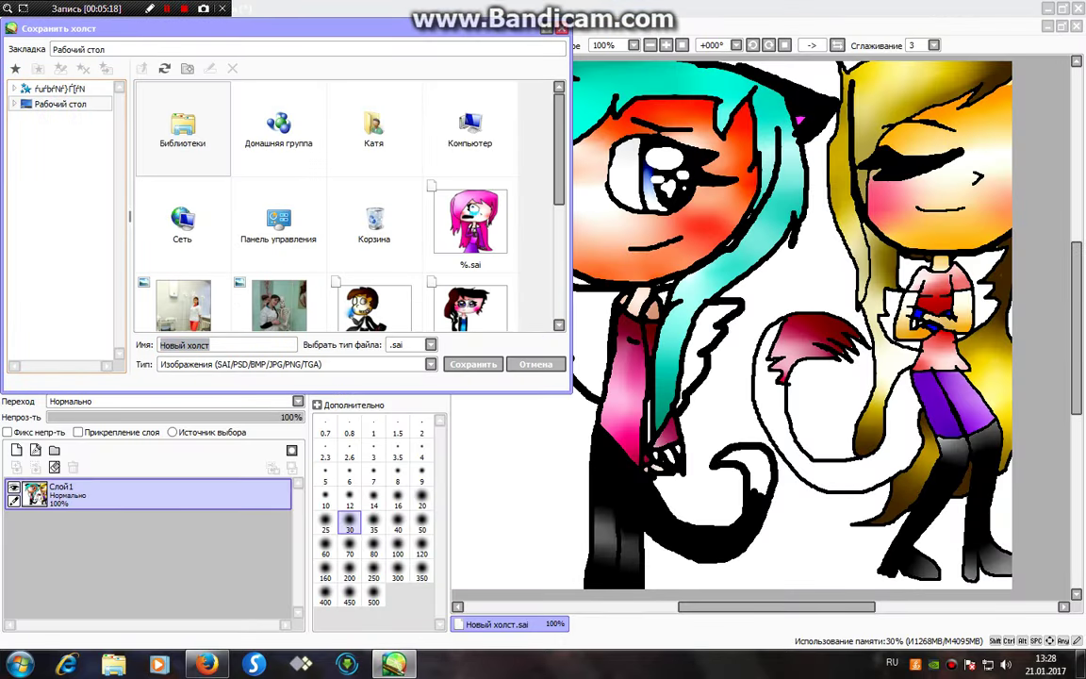
key(BackSpace)
key(Return)
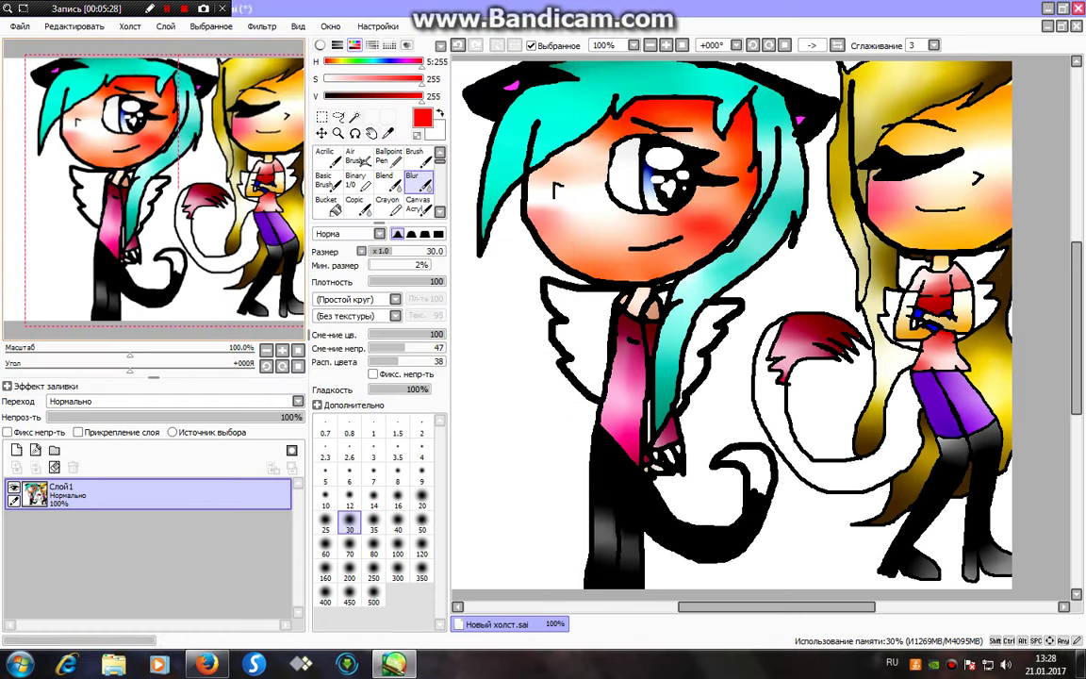
key(alt+Tab)
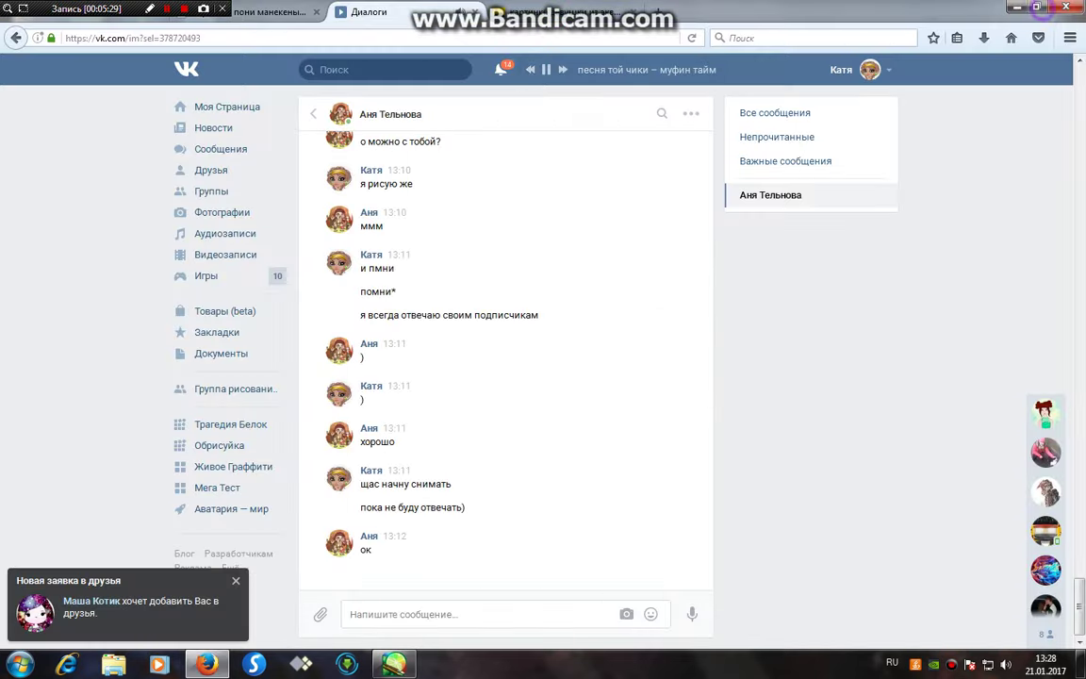
key(alt+Tab)
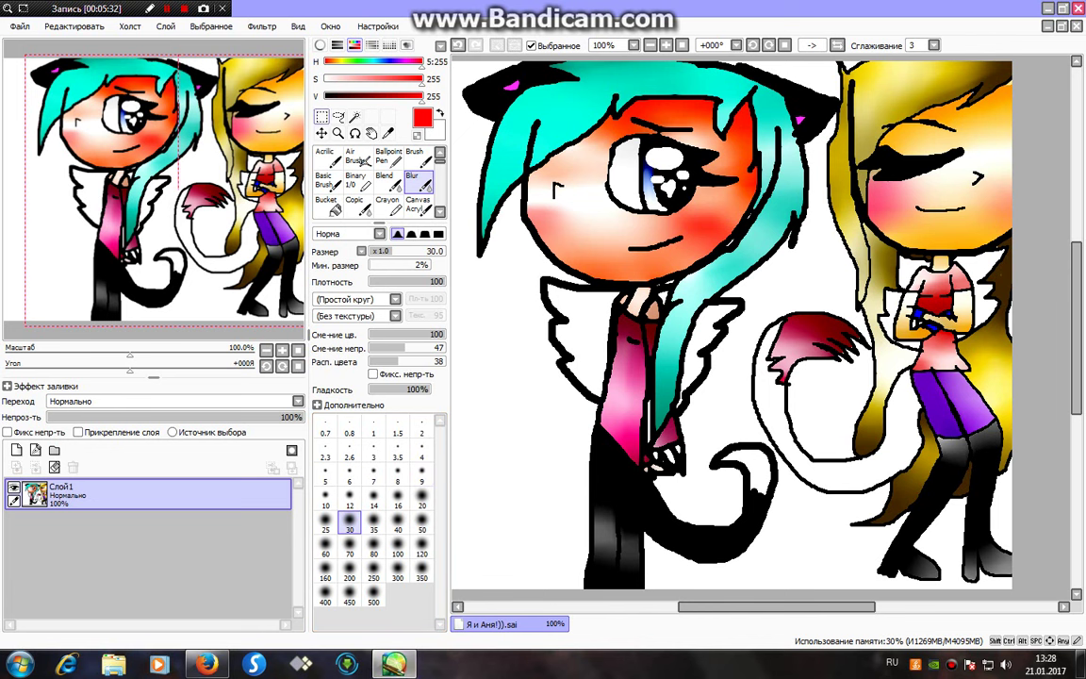